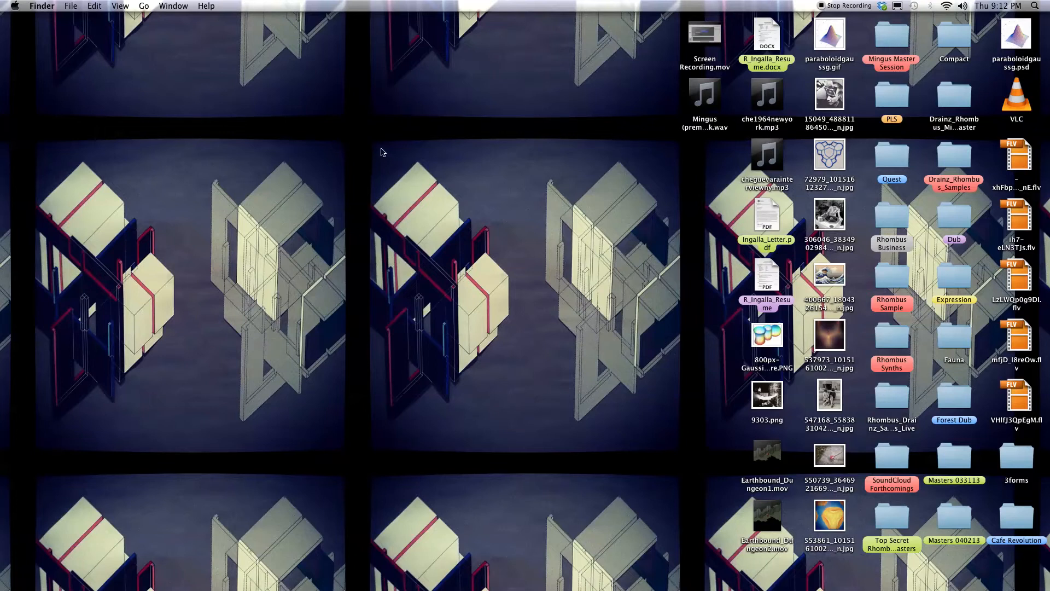
Step: Open the Quest A2 project from the Quest folder on the desktop
mouse_move(373, 144)
mouse_down()
mouse_move(694, 453)
mouse_move(557, 339)
mouse_move(427, 168)
mouse_move(359, 126)
mouse_move(366, 137)
mouse_up()
drag(366, 140, 675, 429)
double_click(891, 155)
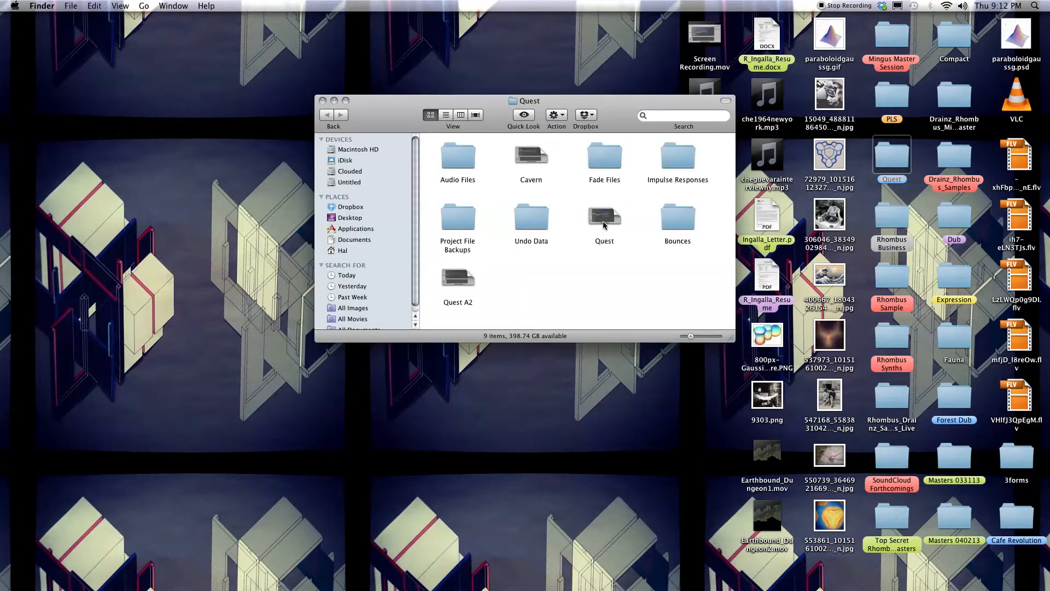
click(604, 219)
click(461, 288)
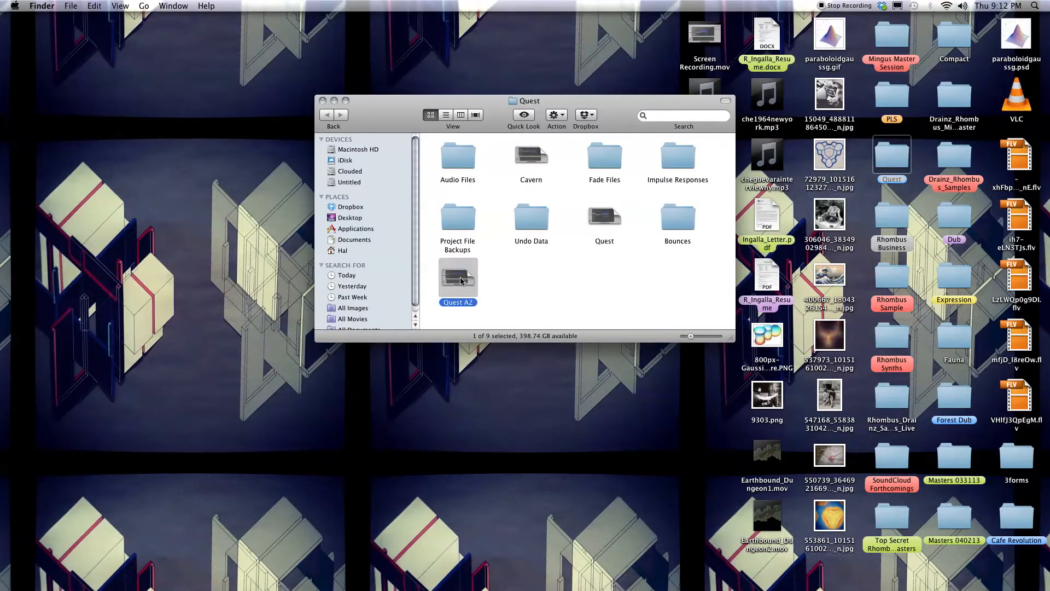
double_click(462, 281)
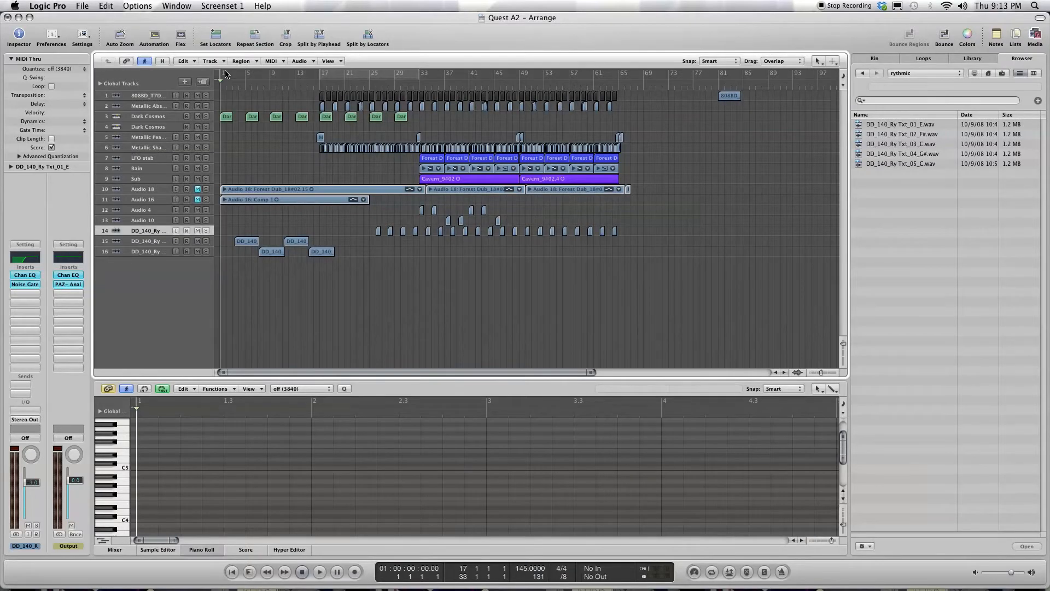
Step: Set the cycle range from bar 1 to bar 65 and start playback
drag(222, 78, 622, 87)
key(space)
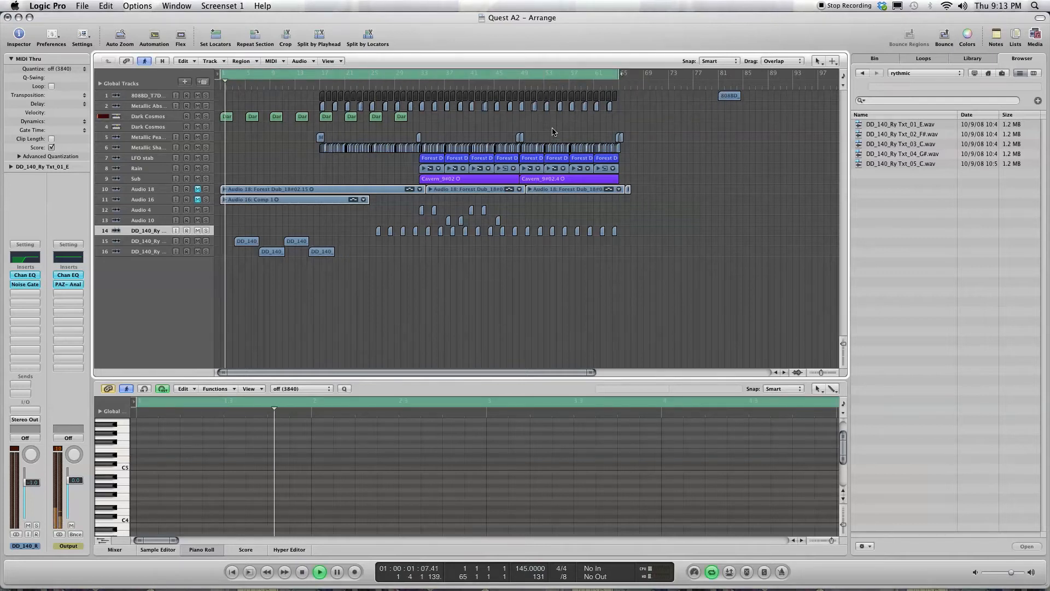
Step: Remove the PAZ Analyzer and Channel EQ plug-ins from the Output channel's inserts
click(70, 284)
click(67, 286)
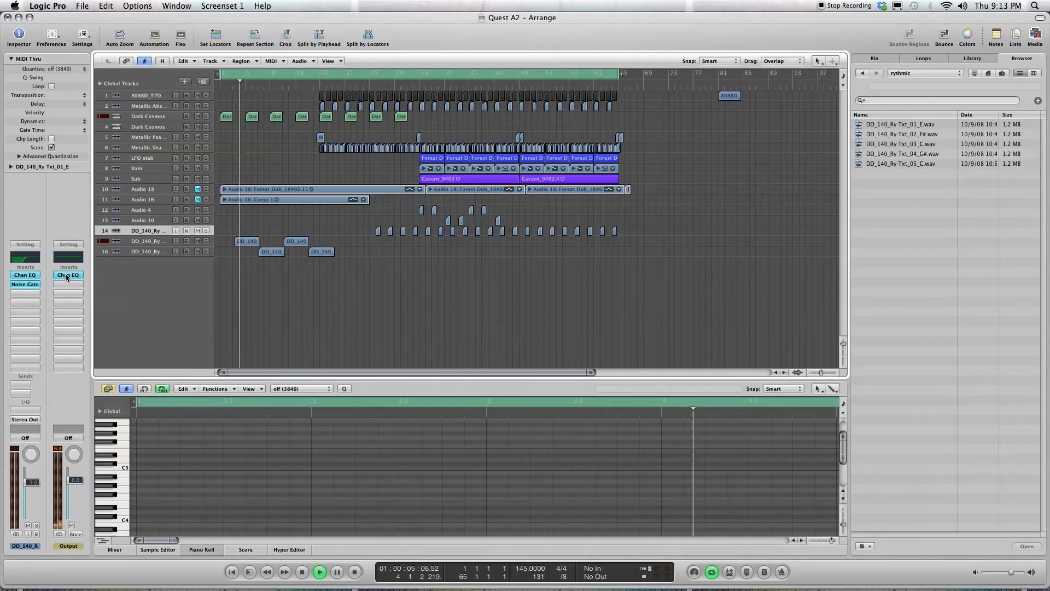
click(66, 276)
click(67, 278)
Step: Hide the file browser and the piano roll so the arrangement fills the window
ctrl+alt+click(281, 296)
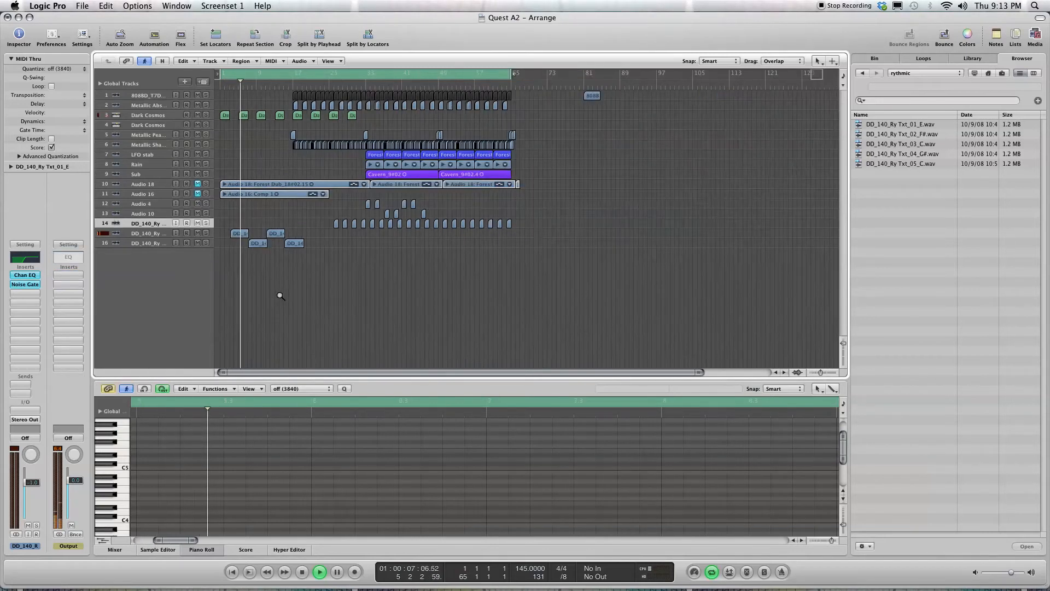
ctrl+alt+click(589, 275)
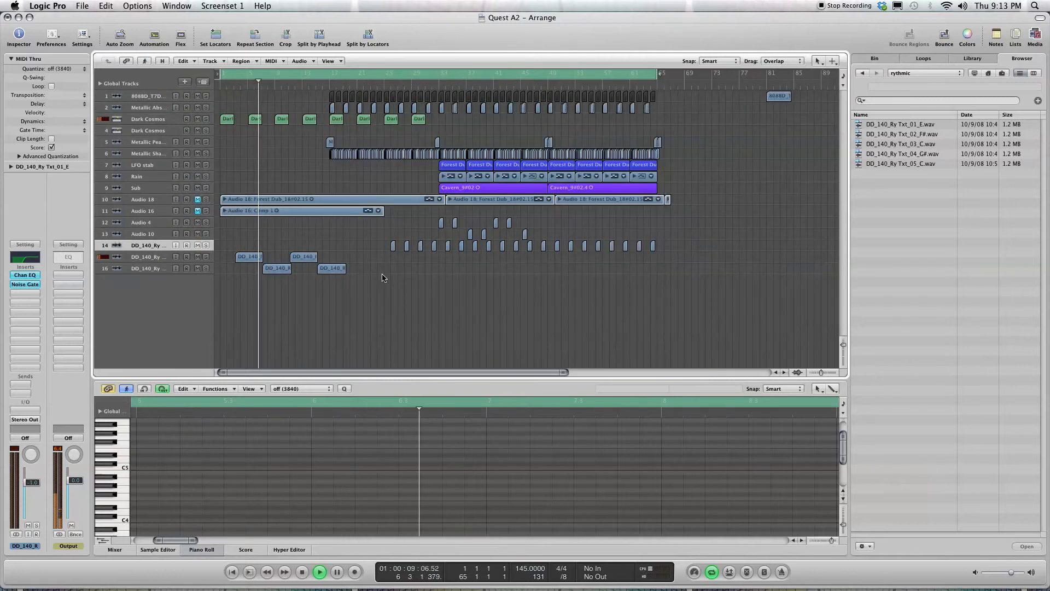
key(b)
key(b)
key(p)
drag(724, 337, 222, 95)
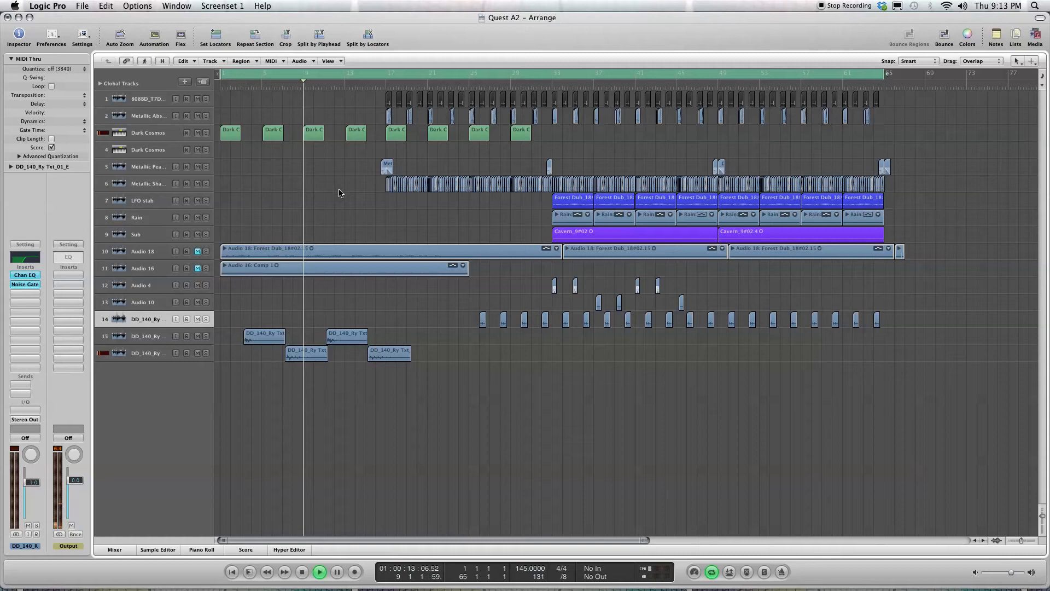
Step: Open the mixer and examine the Output and Master channel strips, from their empty inserts down to their faders
key(x)
scroll(582, 443, down, 3)
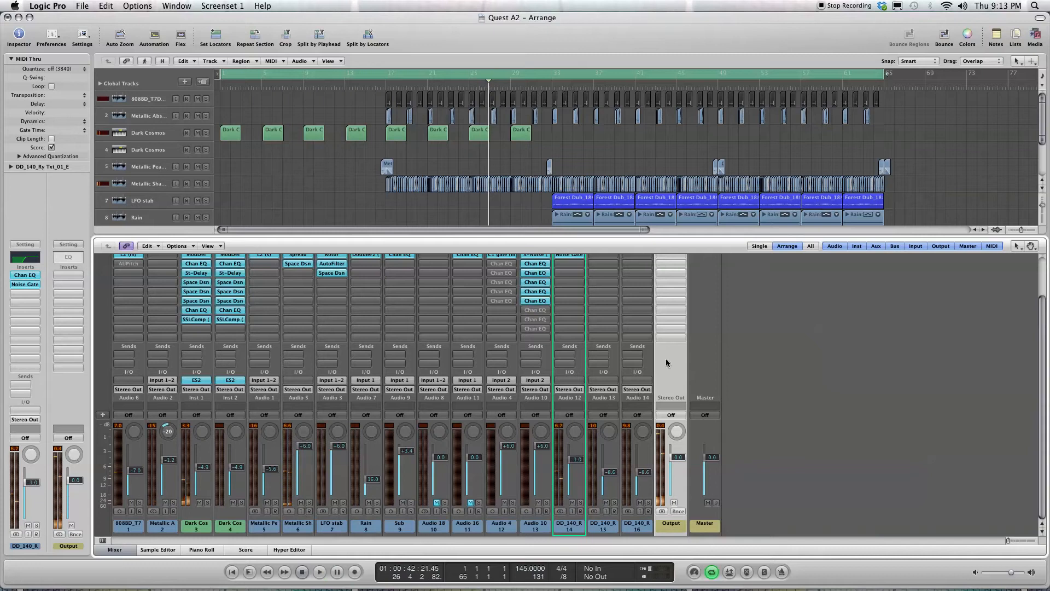
scroll(736, 393, up, 3)
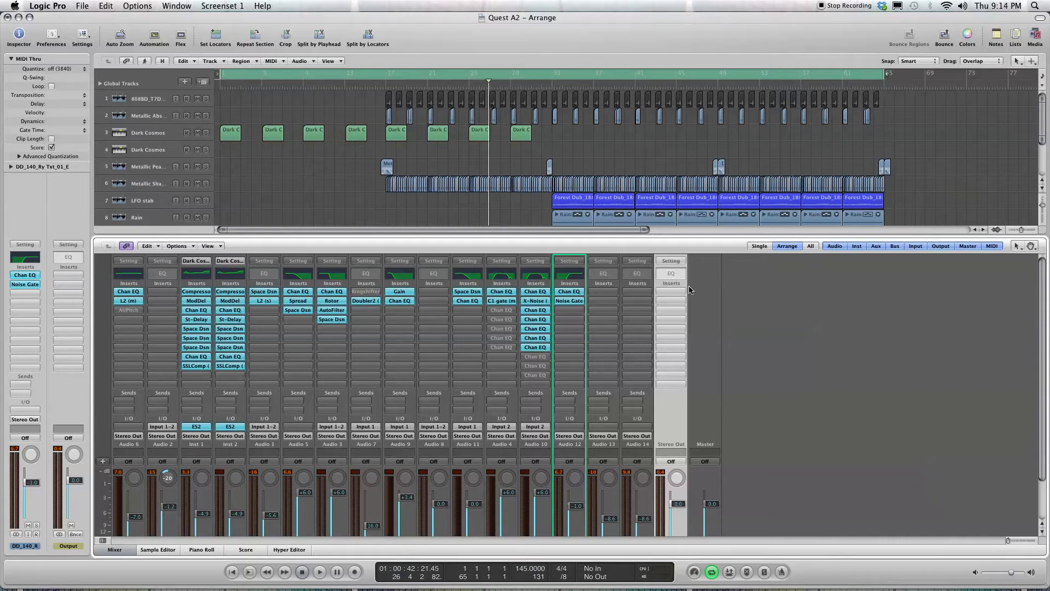
scroll(709, 333, down, 3)
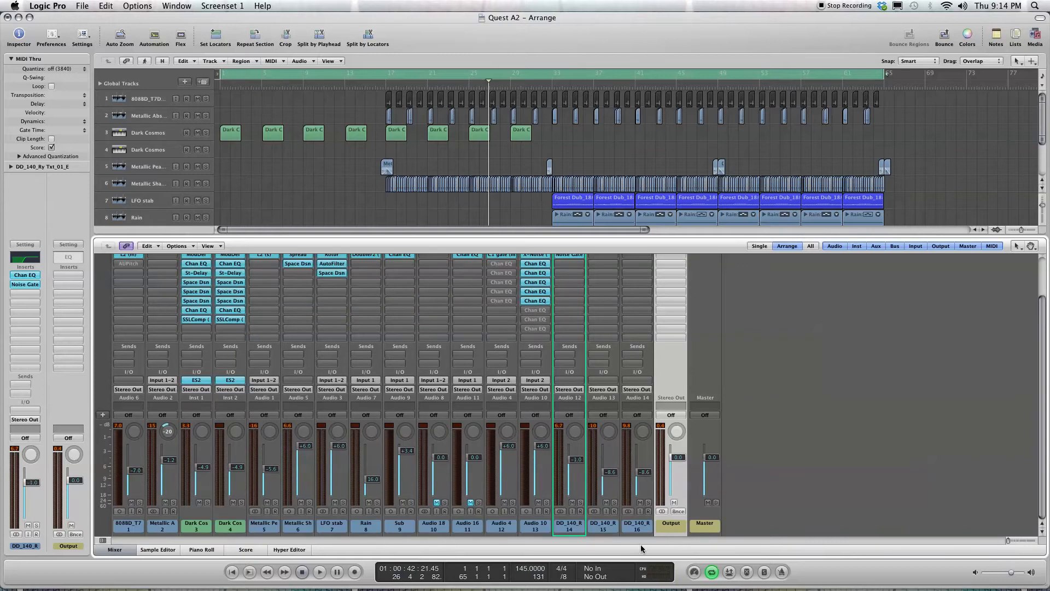
scroll(686, 476, up, 3)
scroll(690, 326, down, 3)
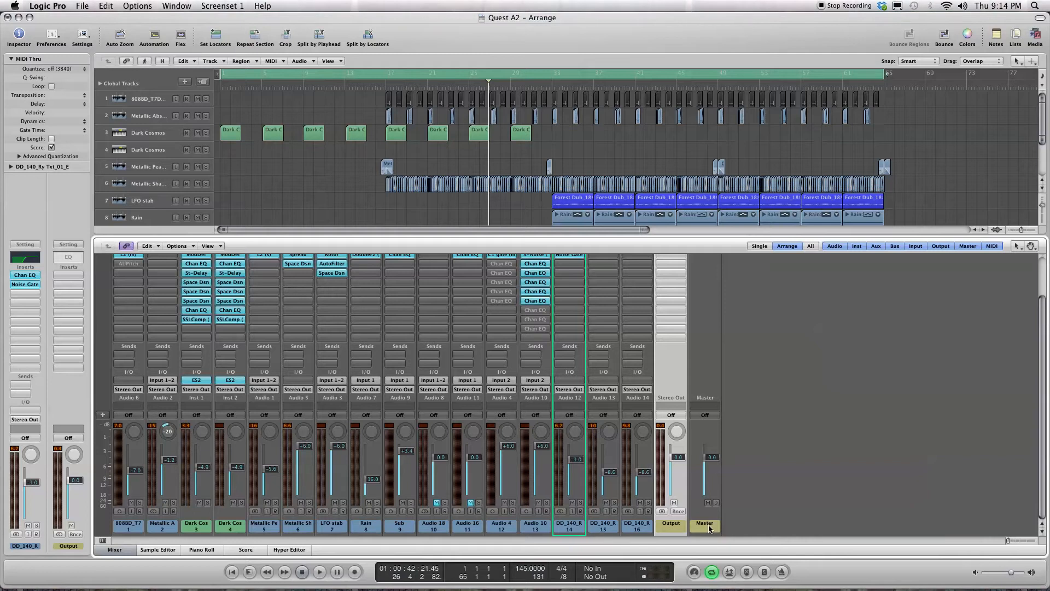
scroll(729, 469, up, 3)
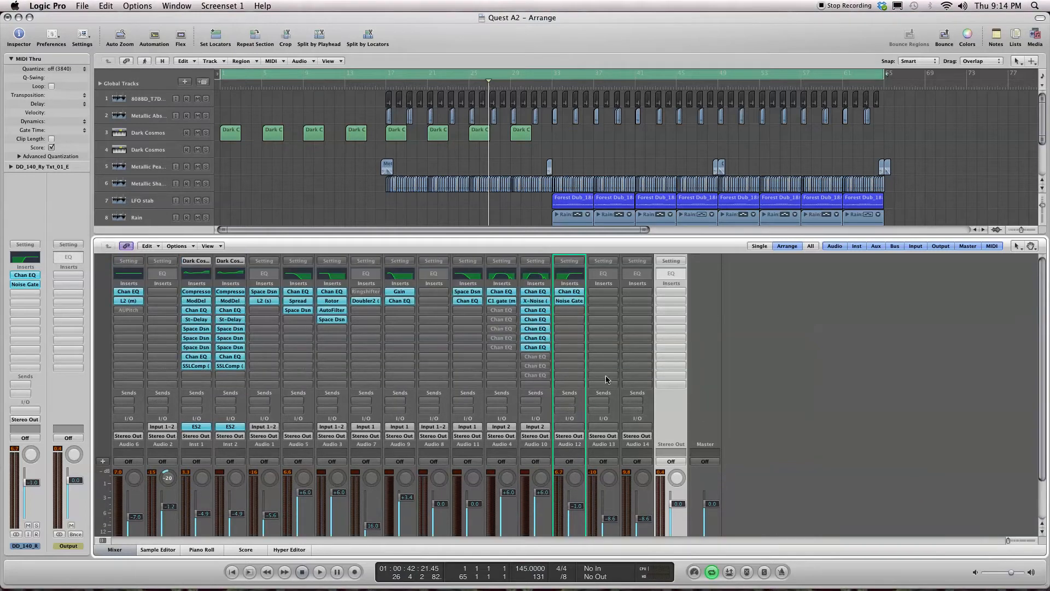
scroll(601, 378, down, 3)
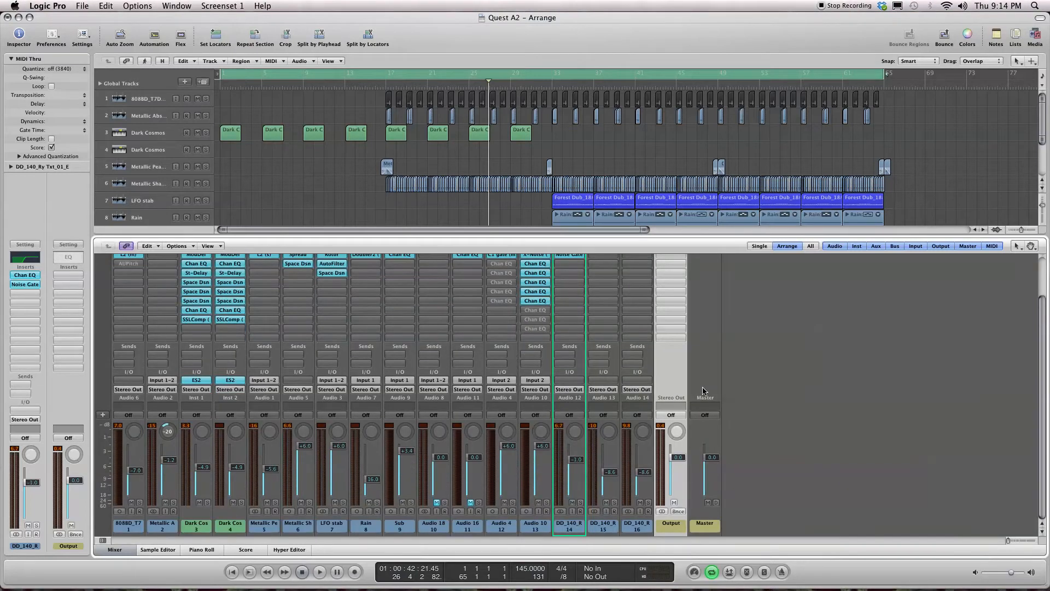
scroll(700, 400, up, 3)
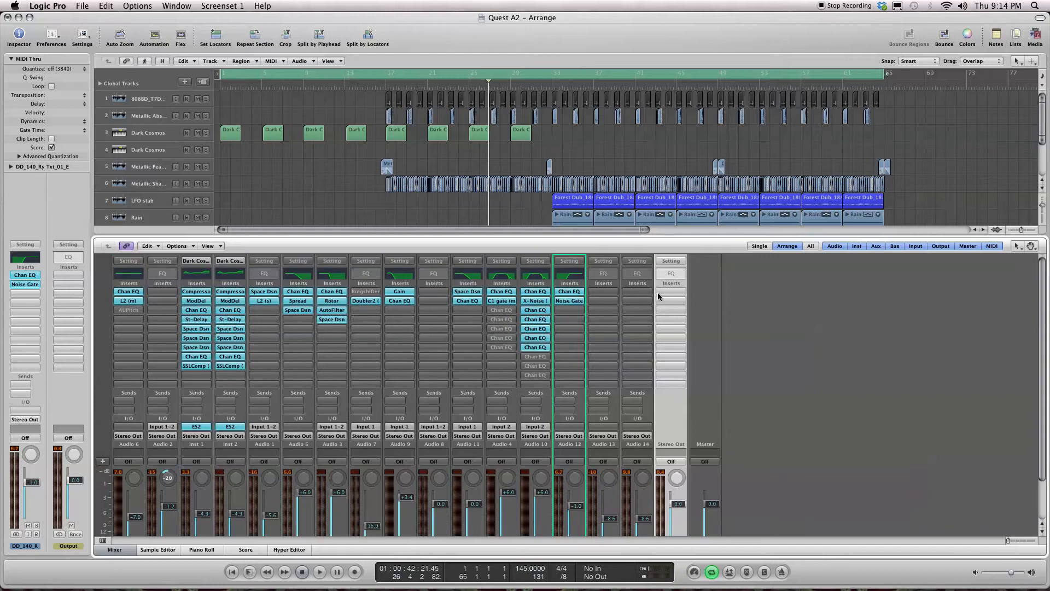
scroll(681, 383, down, 3)
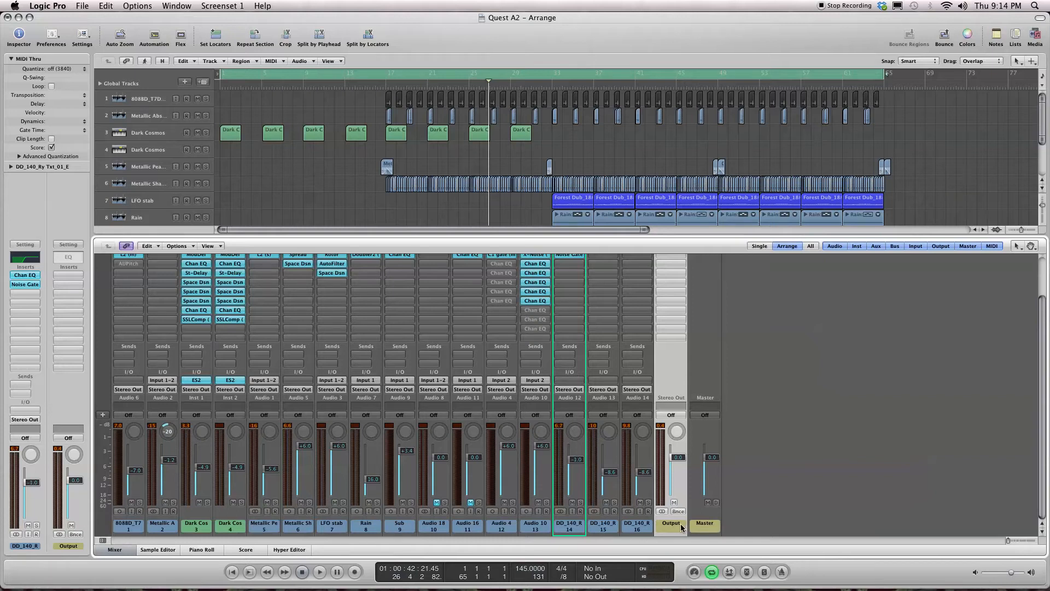
scroll(682, 528, up, 3)
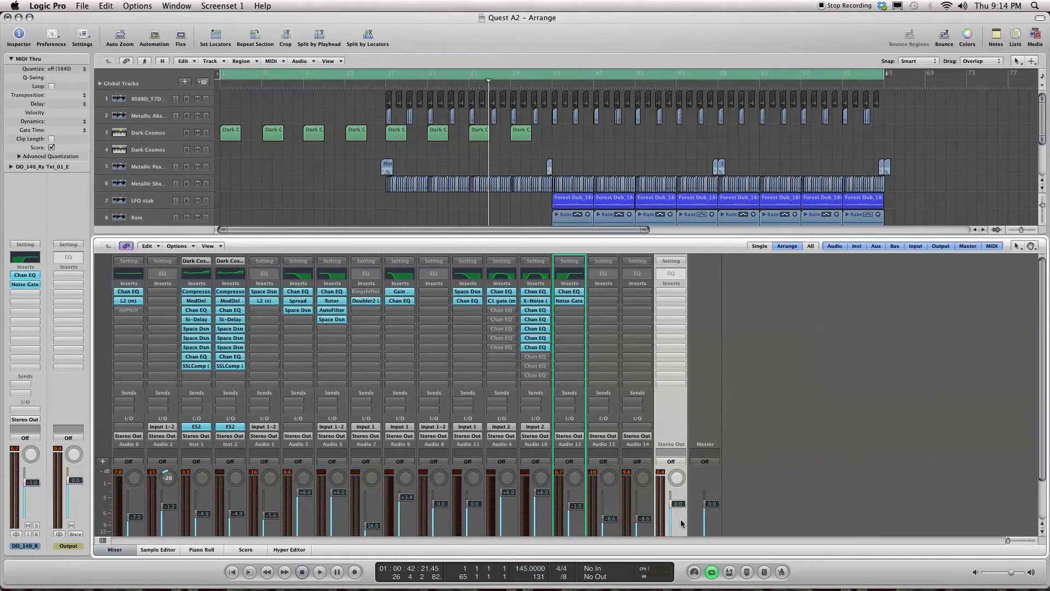
scroll(672, 460, down, 3)
scroll(672, 460, up, 3)
scroll(515, 188, down, 5)
scroll(514, 187, up, 5)
scroll(514, 187, down, 4)
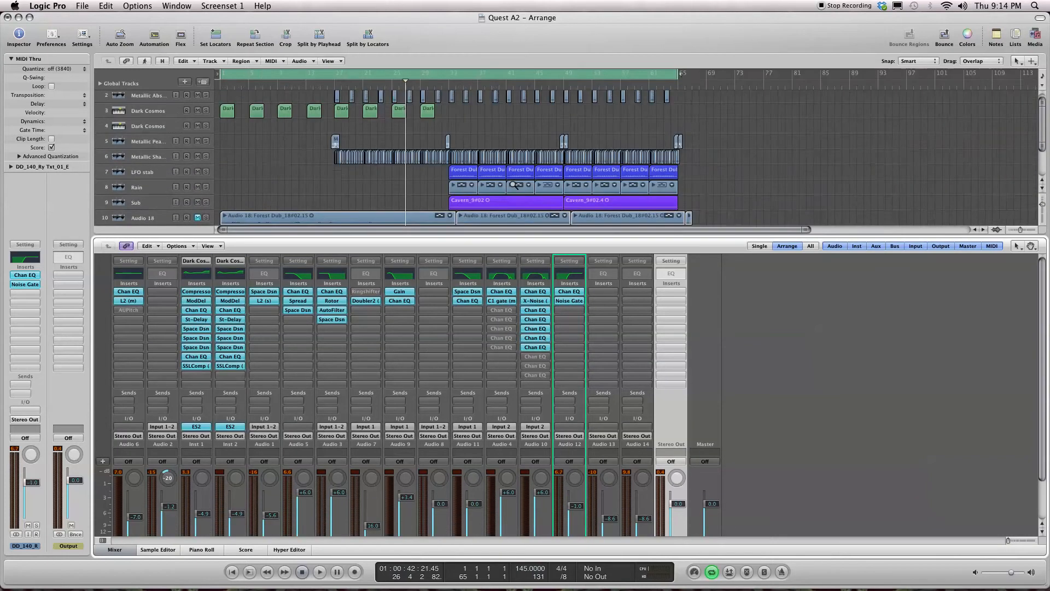
Step: Close the mixer and narrow the cycle range to bars 33 to 49 of the arrangement
key(x)
drag(668, 316, 258, 183)
drag(219, 76, 542, 86)
drag(860, 81, 700, 83)
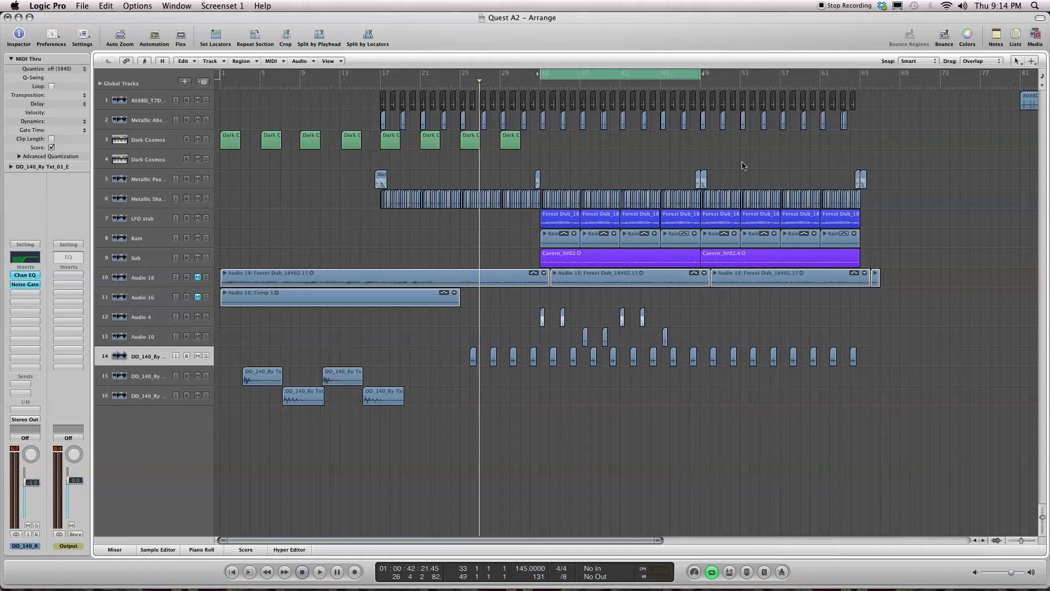
drag(837, 406, 222, 91)
drag(824, 413, 563, 147)
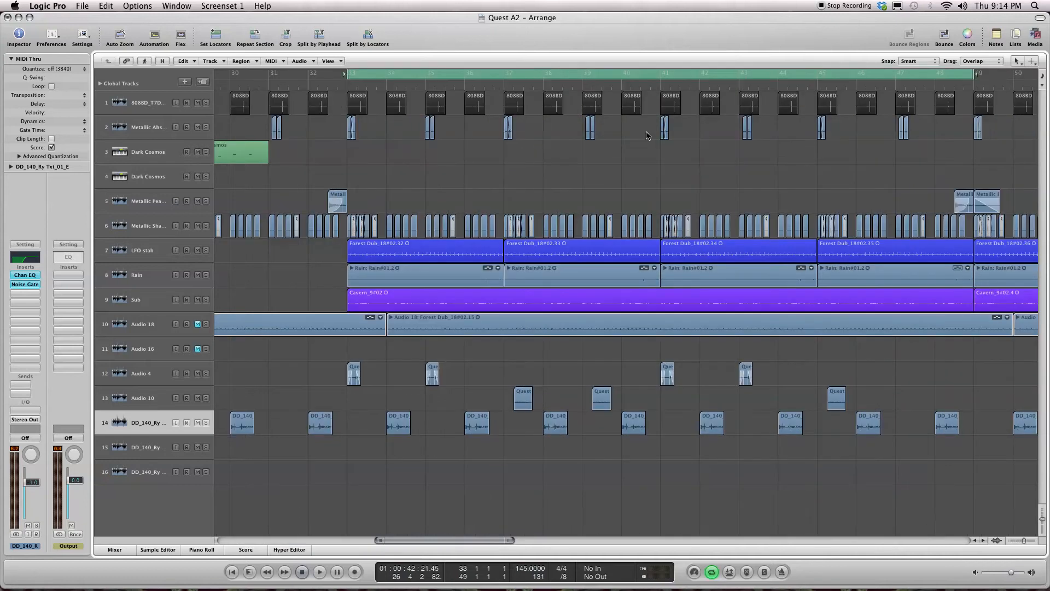
Step: Play the cycled section and check the Output channel's level in the mixer
key(space)
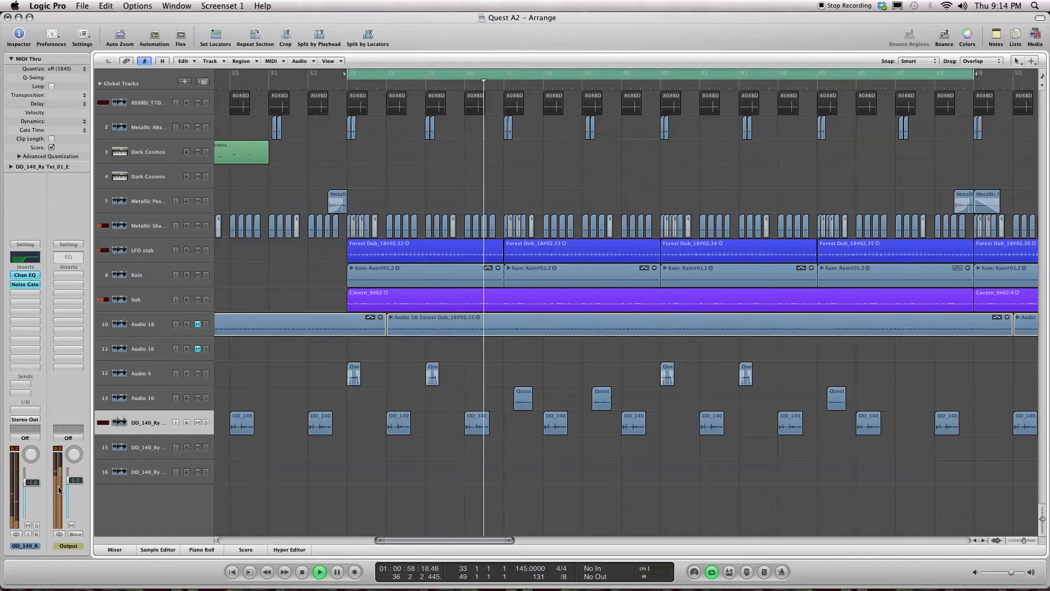
click(115, 550)
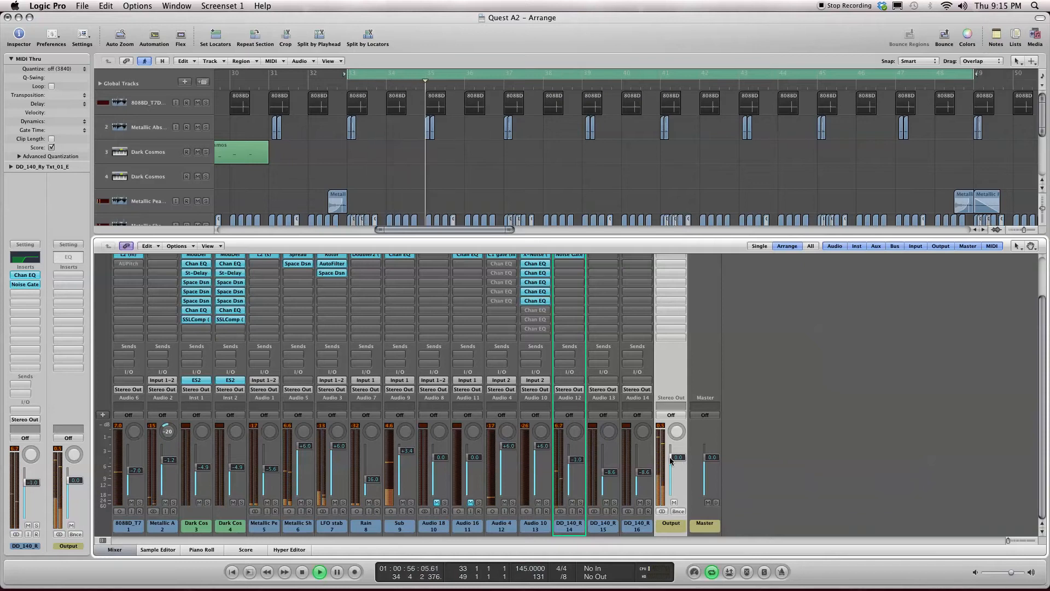
key(x)
key(x)
key(space)
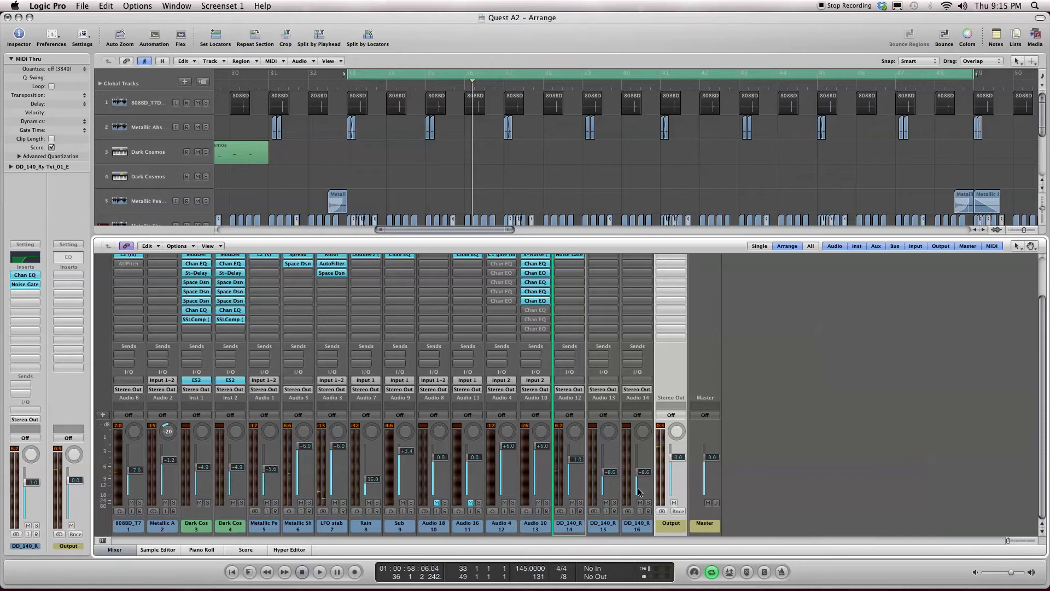
Step: Select the channel strips of all sixteen tracks and lower their faders together by about 2.6 dB while monitoring the Output level
click(638, 520)
drag(638, 528, 114, 514)
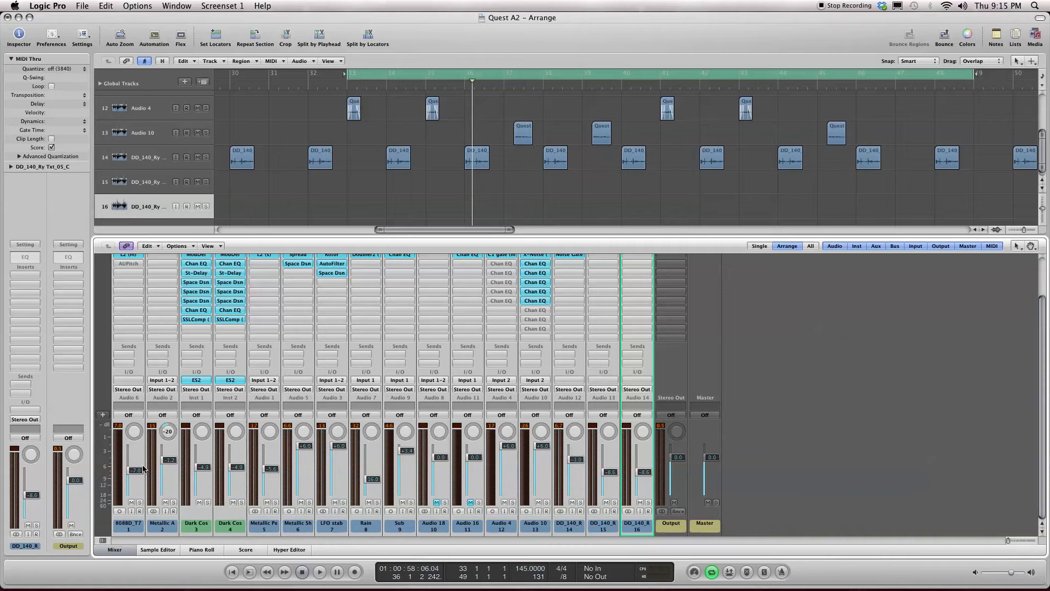
drag(139, 471, 139, 473)
key(space)
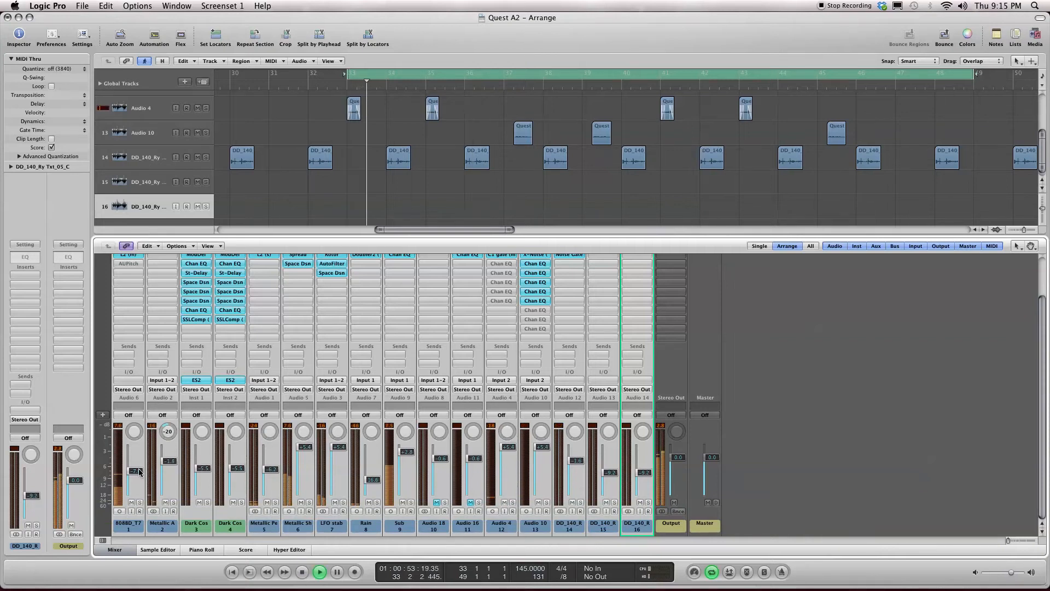
drag(135, 471, 136, 473)
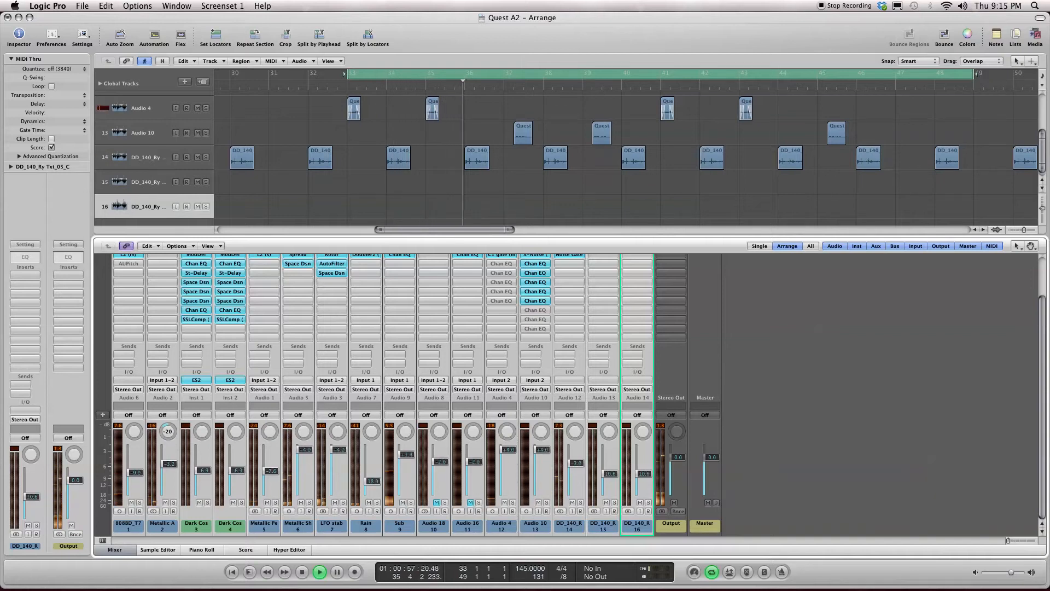
key(space)
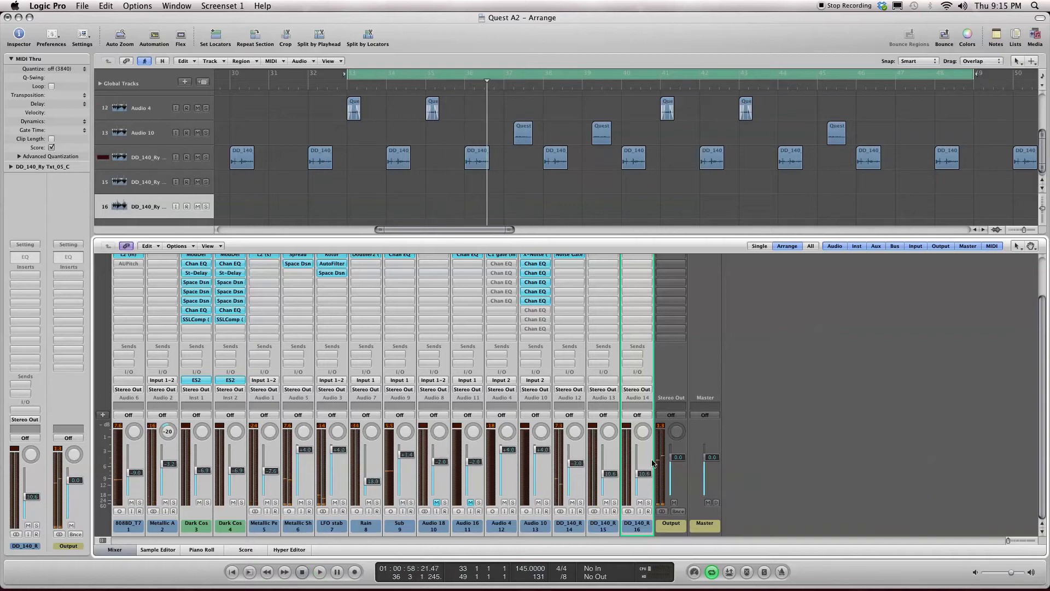
key(space)
drag(136, 471, 136, 472)
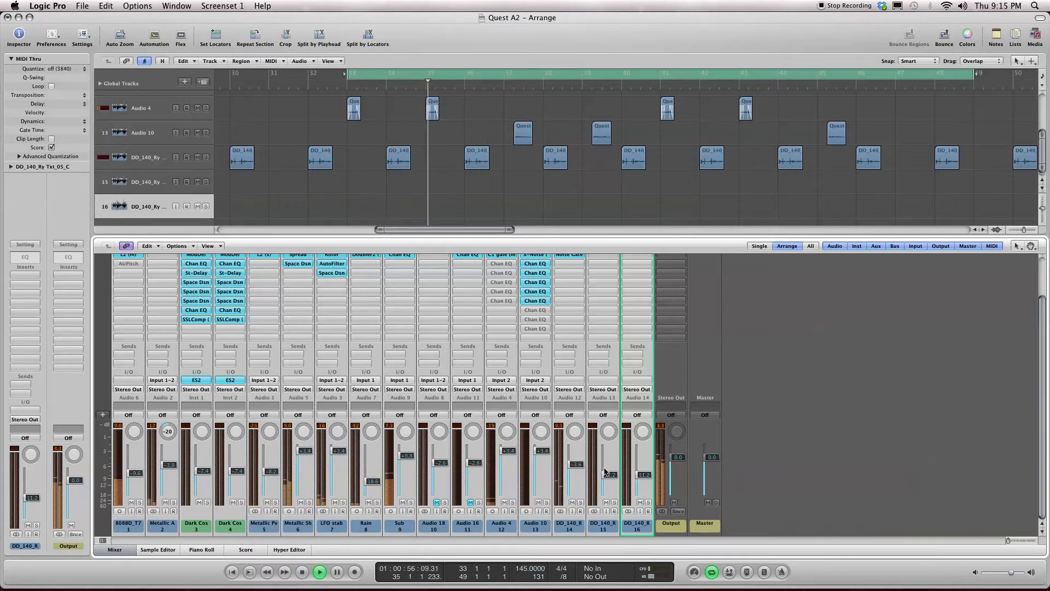
scroll(605, 471, up, 3)
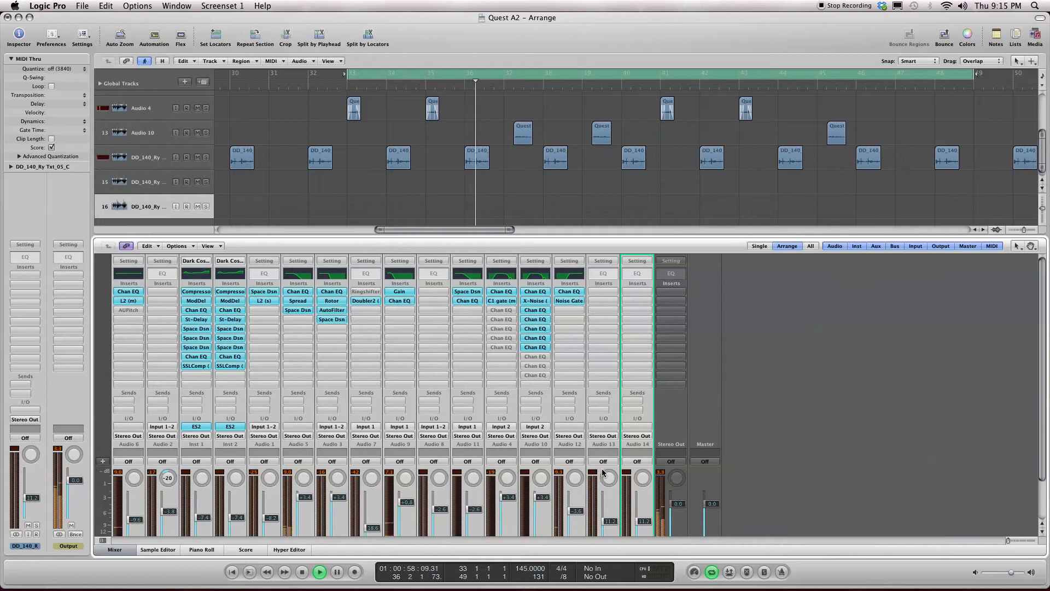
scroll(603, 473, down, 2)
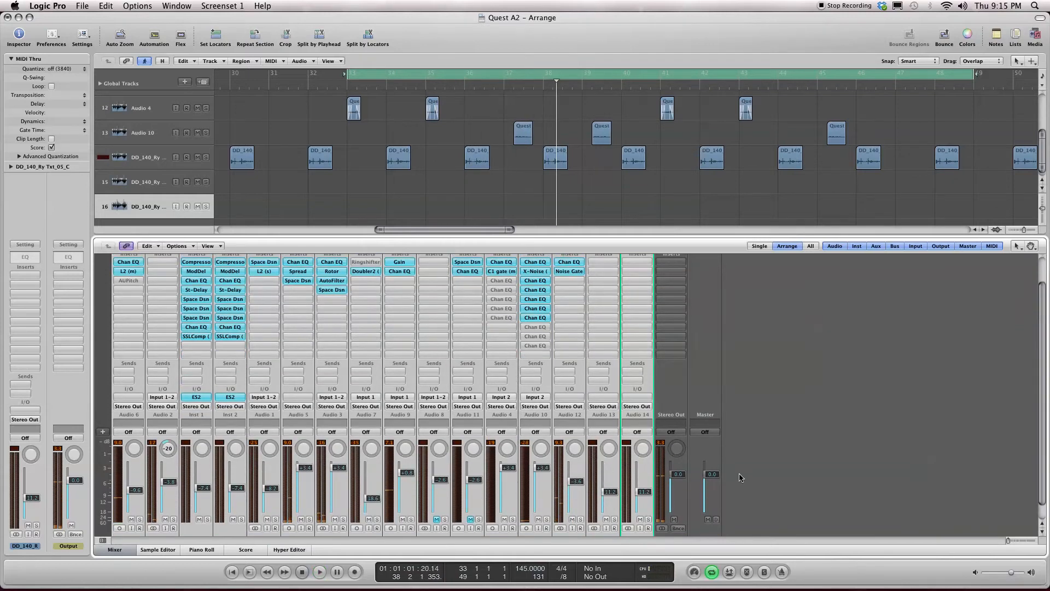
Step: Insert a Channel EQ on the Output channel and set its low shelf to 33 Hz at -2.0 dB
scroll(727, 453, up, 2)
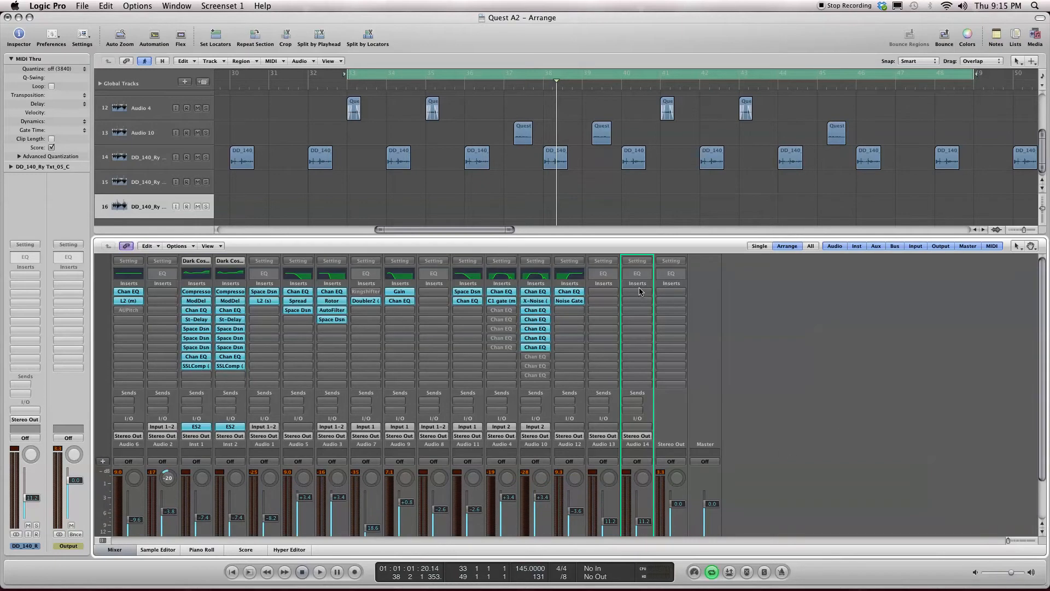
double_click(678, 275)
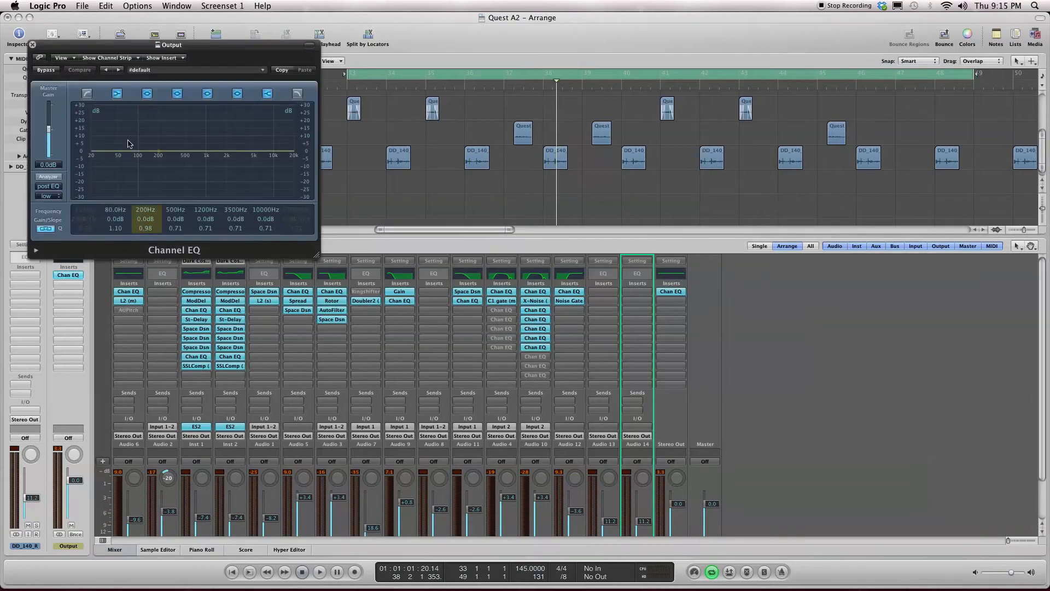
drag(137, 51, 175, 129)
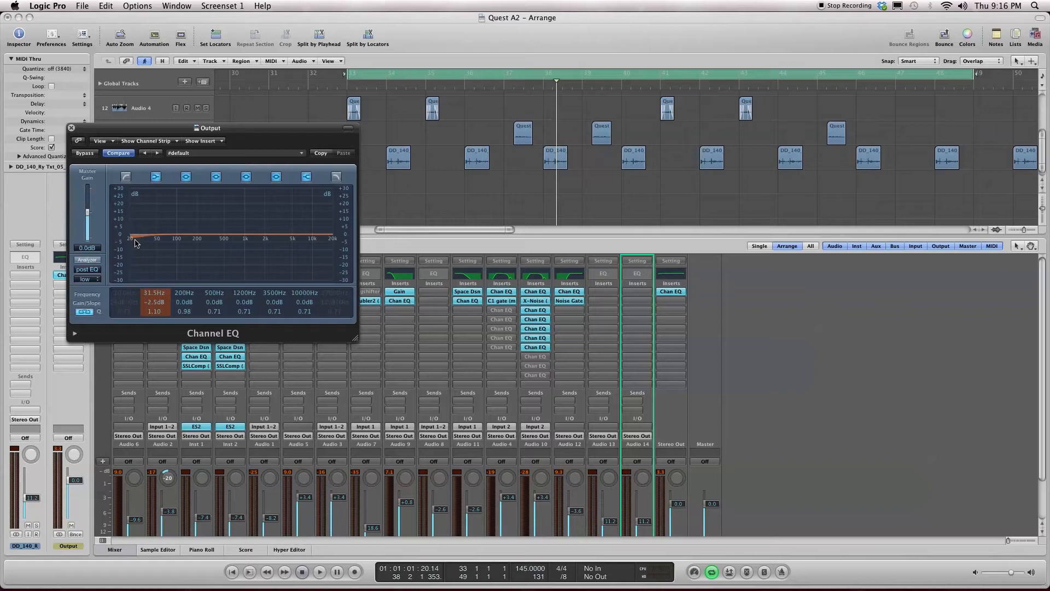
drag(192, 249, 198, 247)
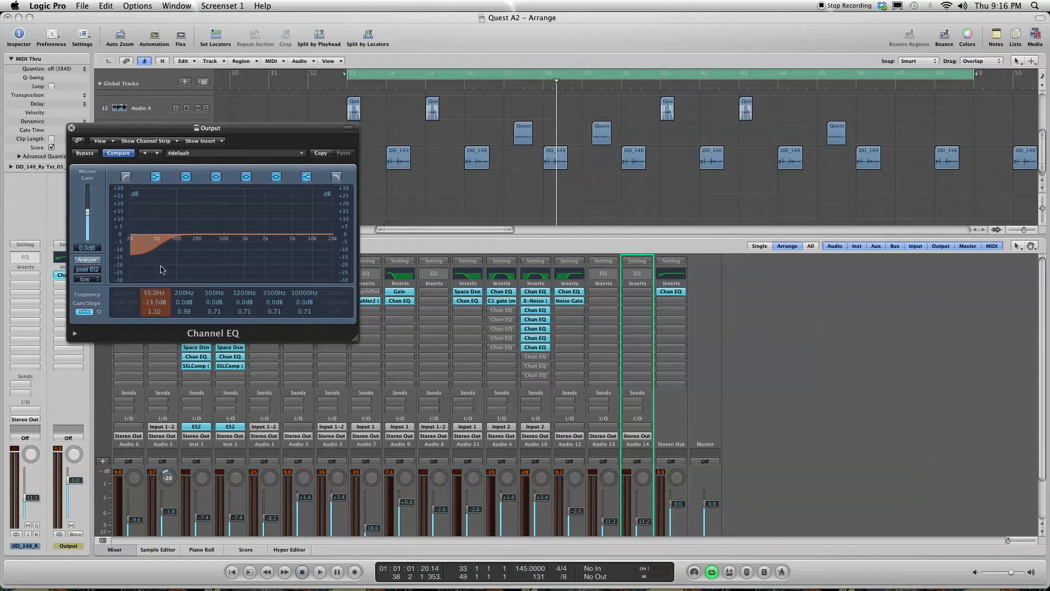
drag(177, 301, 169, 252)
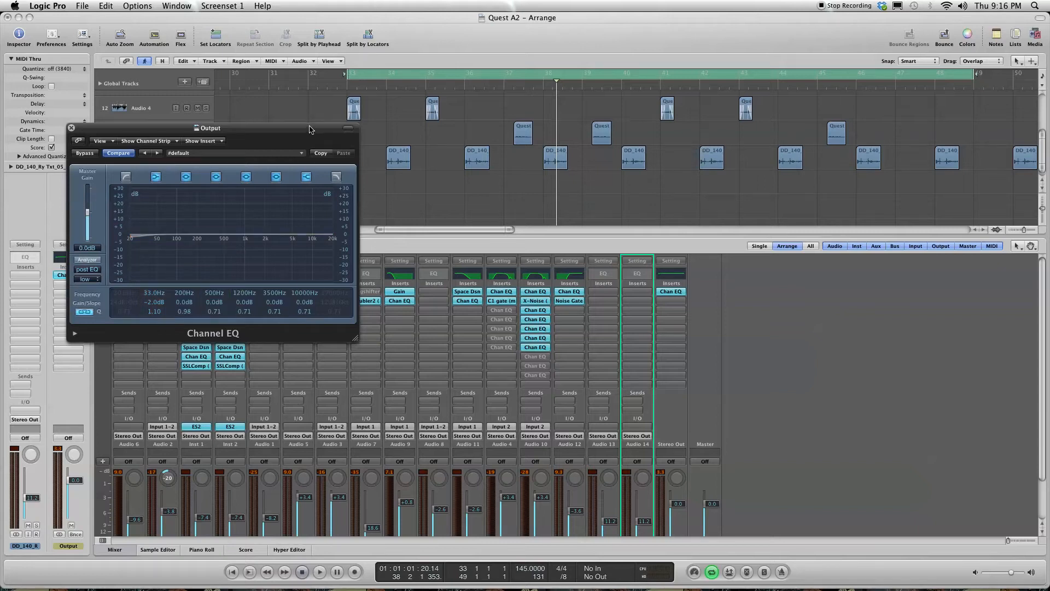
Step: Turn on the output Channel EQ's analyzer and play the cycled section through it
drag(310, 129, 523, 220)
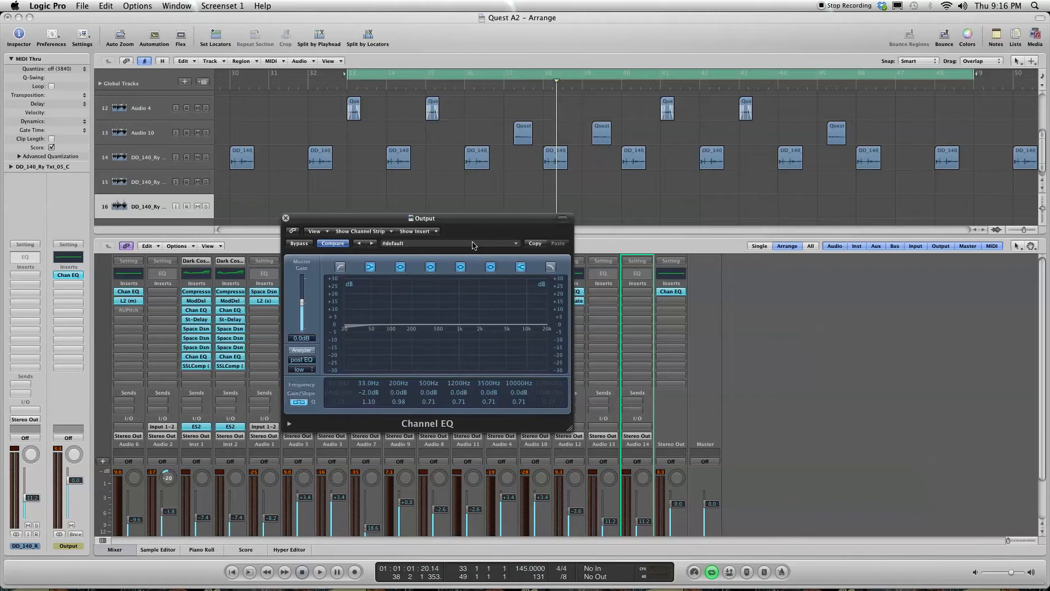
key(space)
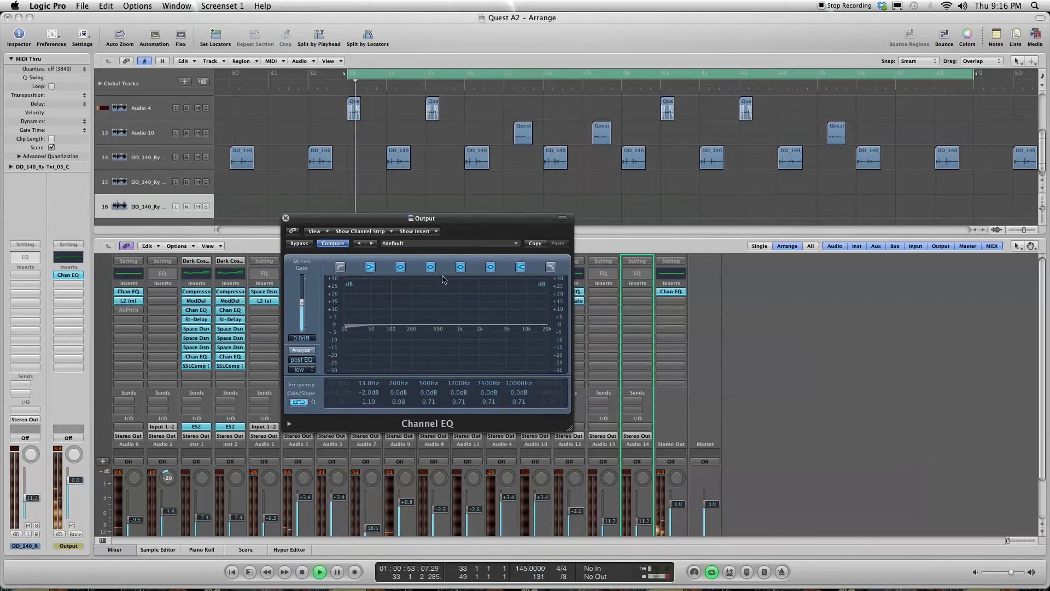
click(302, 350)
key(space)
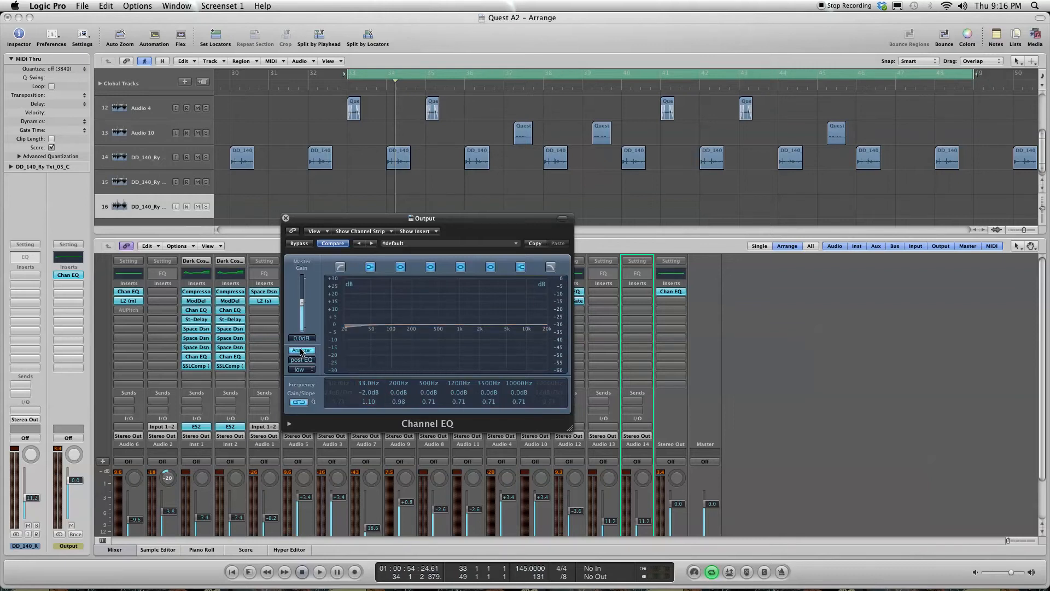
key(space)
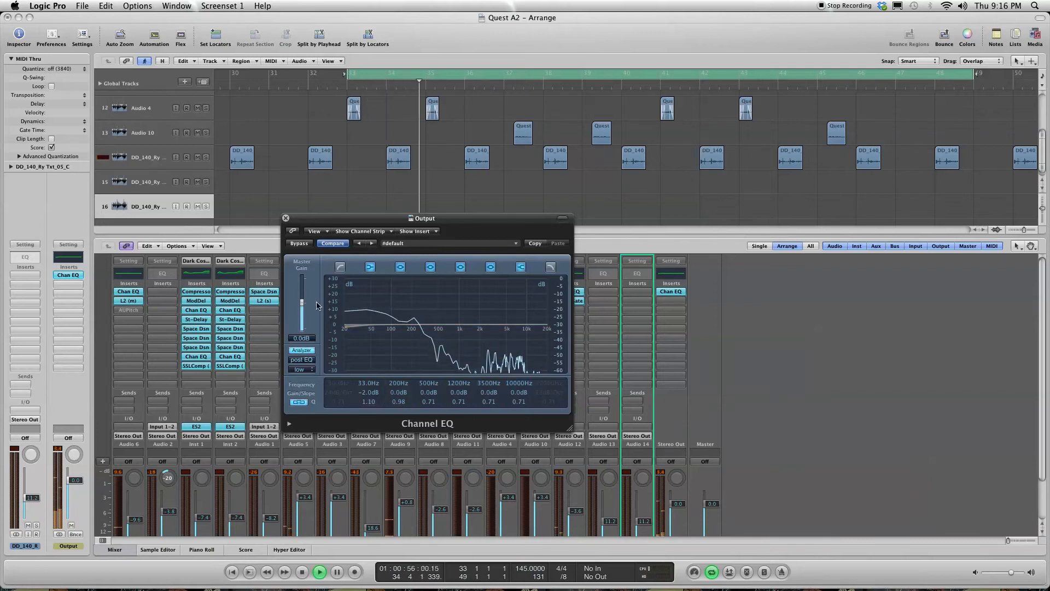
Step: Insert the Waves PAZ-Frequency stereo analyzer in a lower insert slot of the Output channel, leaving empty slots beneath the Channel EQ
drag(492, 217, 306, 250)
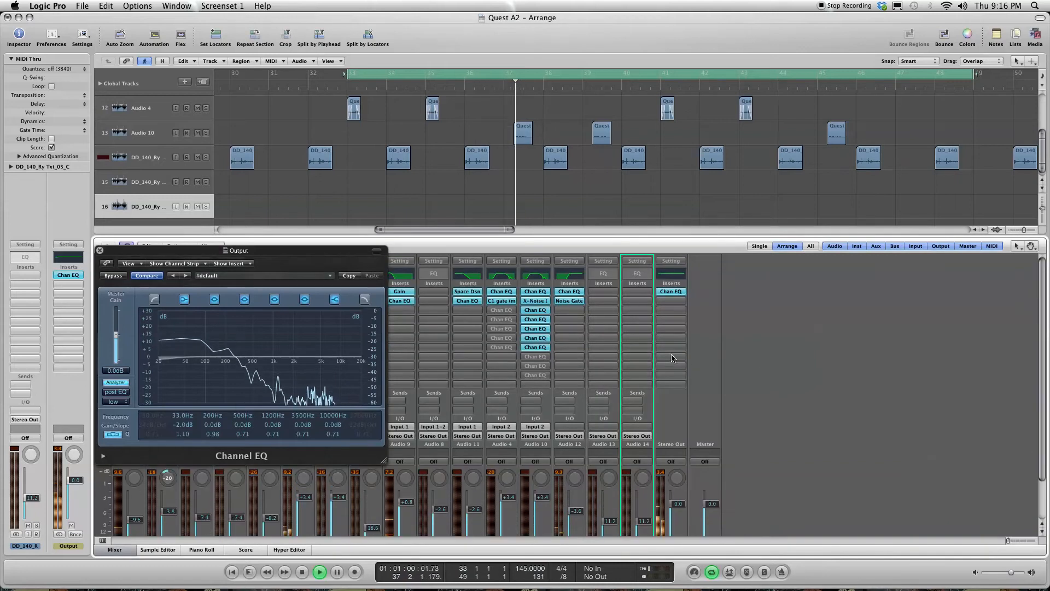
scroll(688, 375, down, 3)
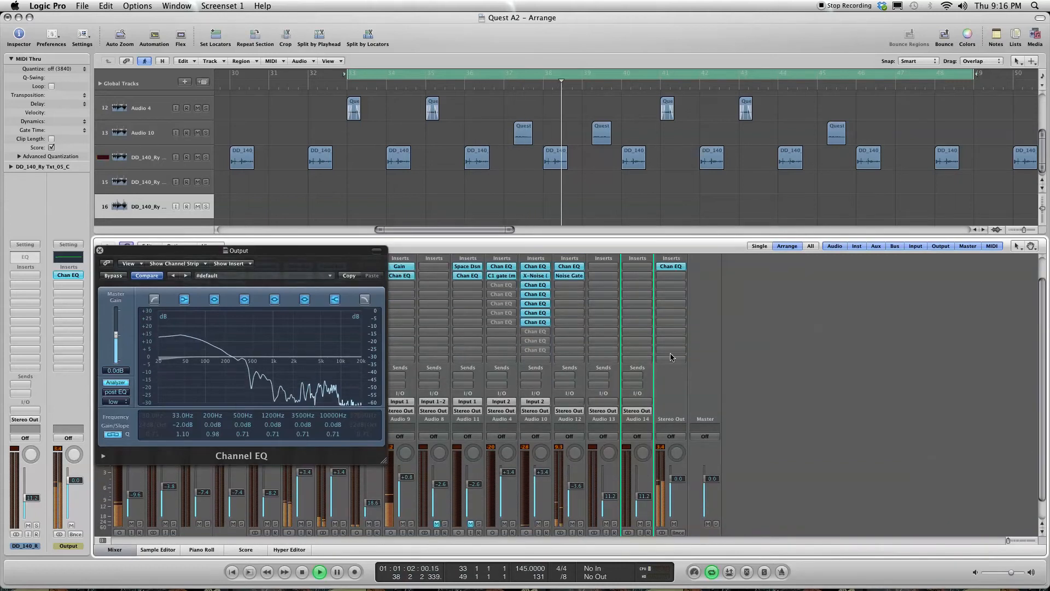
click(672, 357)
mouse_move(676, 481)
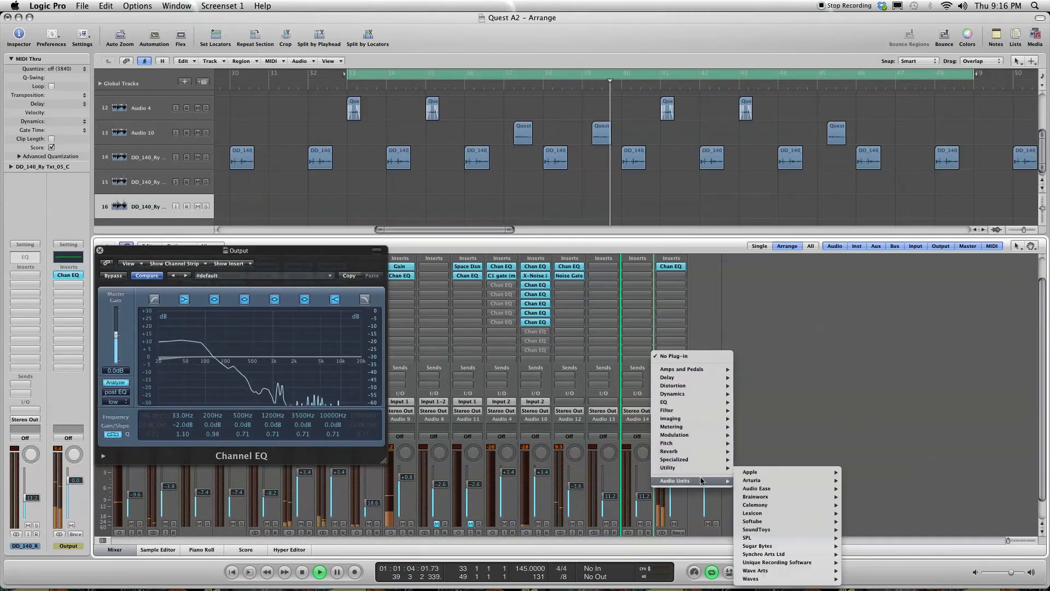
mouse_move(757, 578)
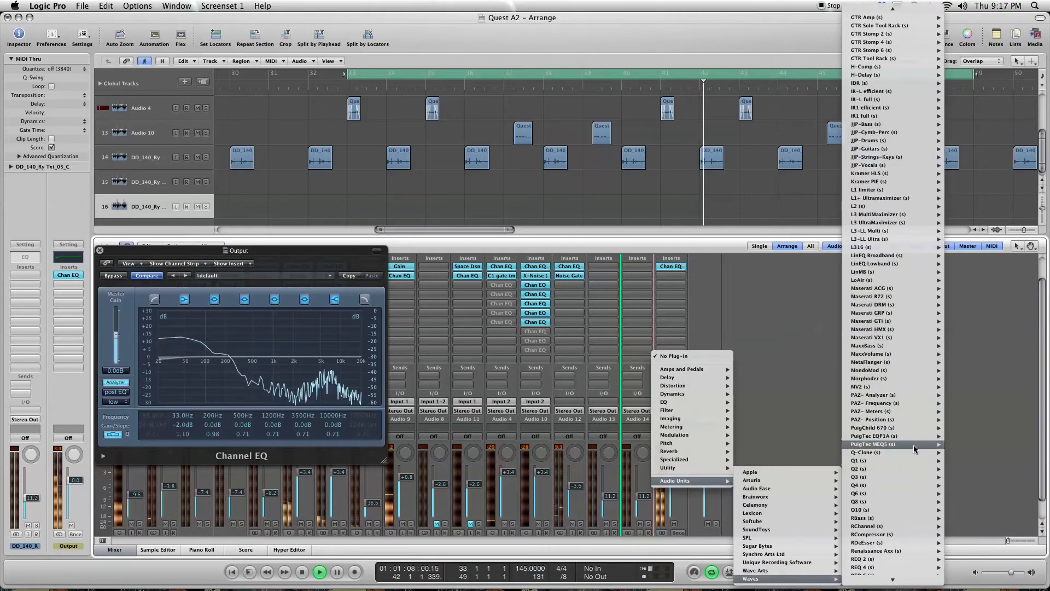
mouse_move(913, 403)
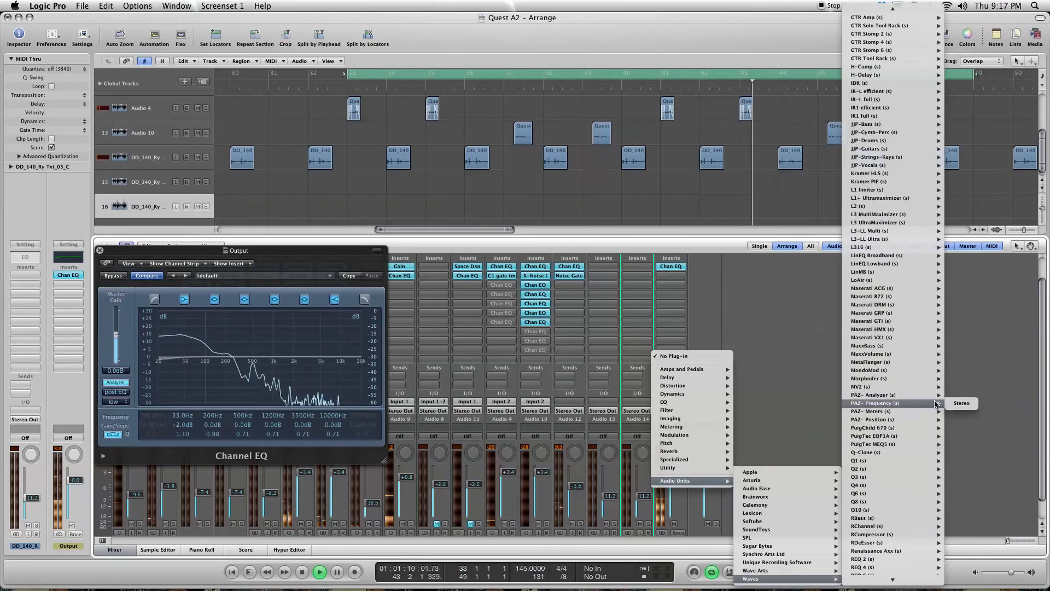
click(977, 406)
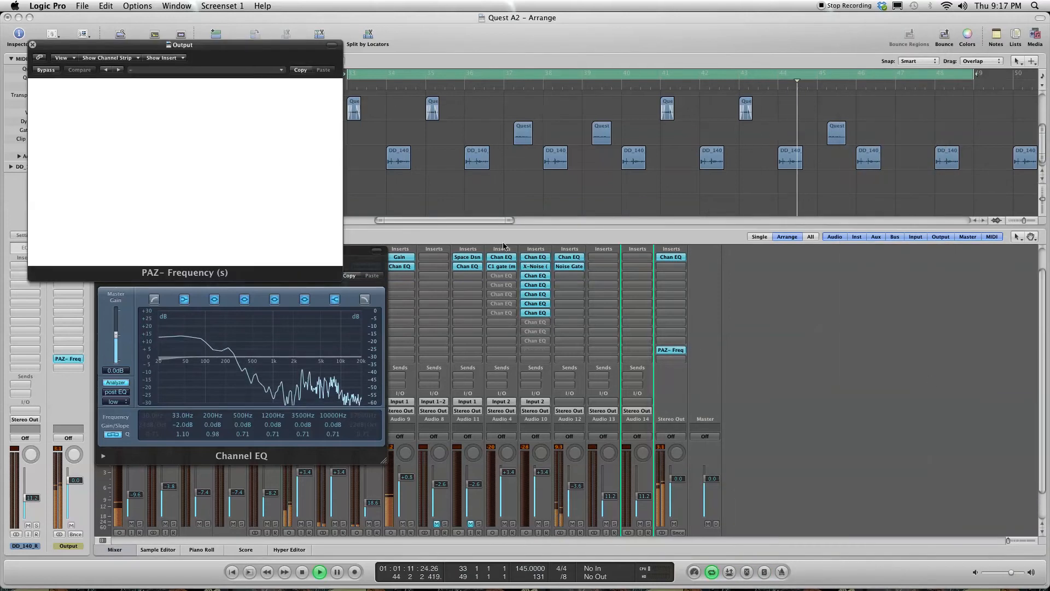
Step: Arrange the Channel EQ and PAZ-Frequency windows side by side over the mixer
drag(178, 82, 551, 303)
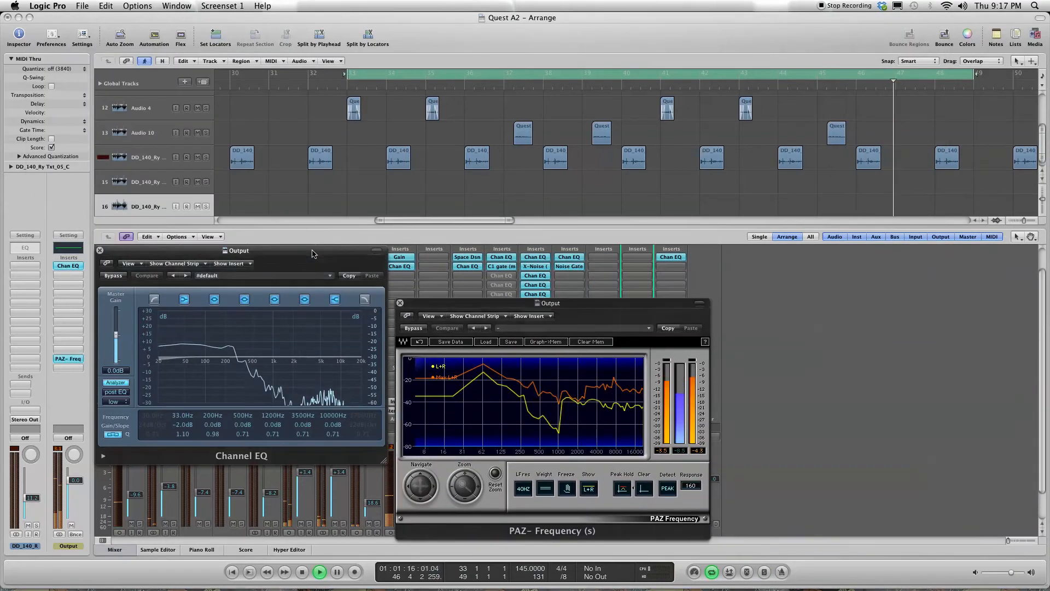
drag(214, 250, 229, 310)
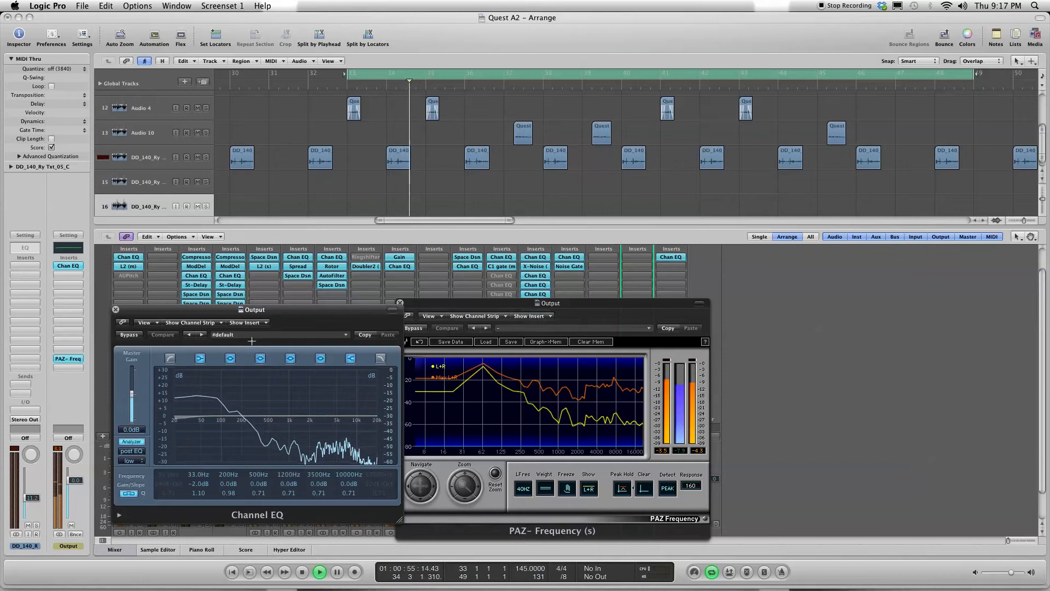
drag(547, 303, 639, 299)
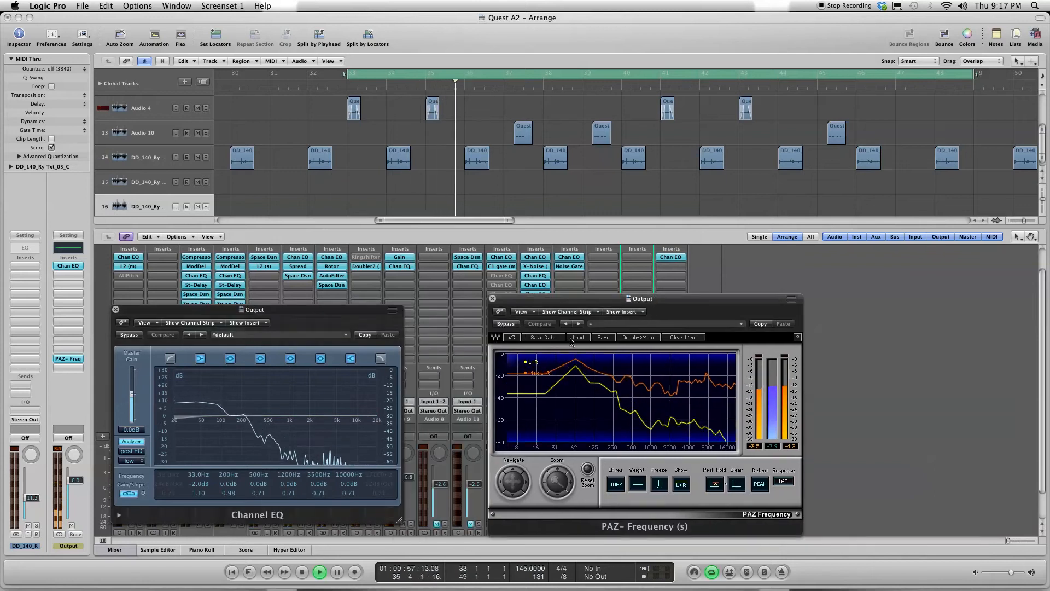
Step: Set the output Channel EQ's high shelf to 18000 Hz at -2.0 dB and its 500 Hz band to 315 Hz at -1.5 dB
click(321, 314)
drag(370, 313, 398, 304)
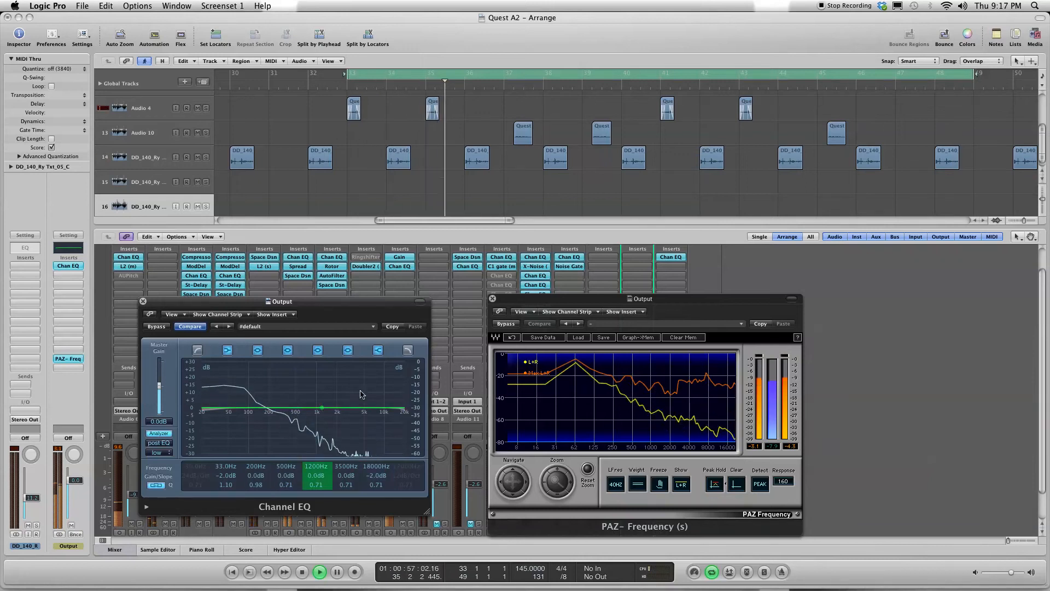
drag(298, 411, 277, 393)
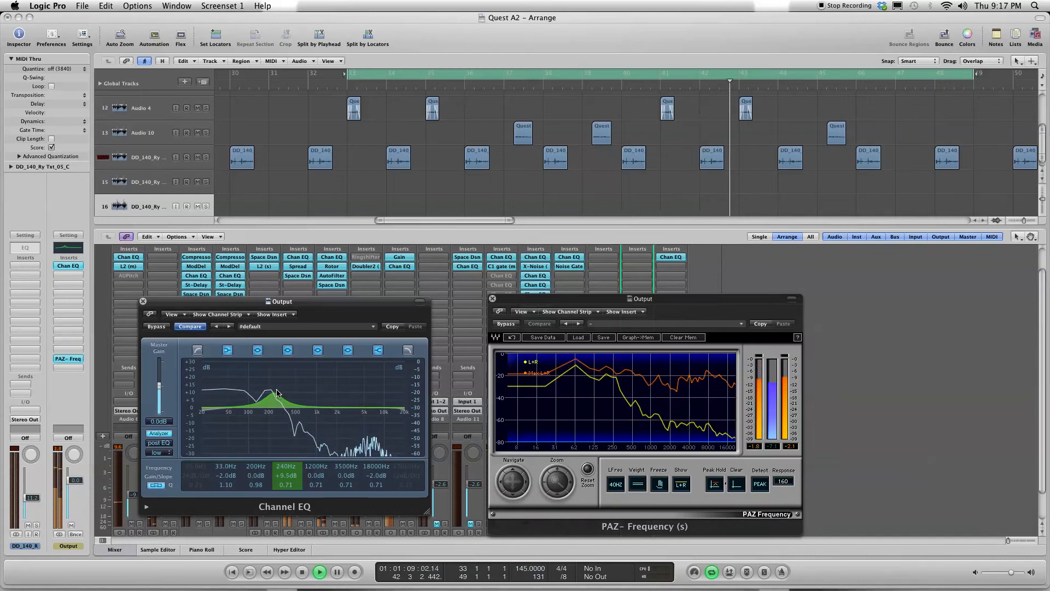
drag(278, 394, 285, 414)
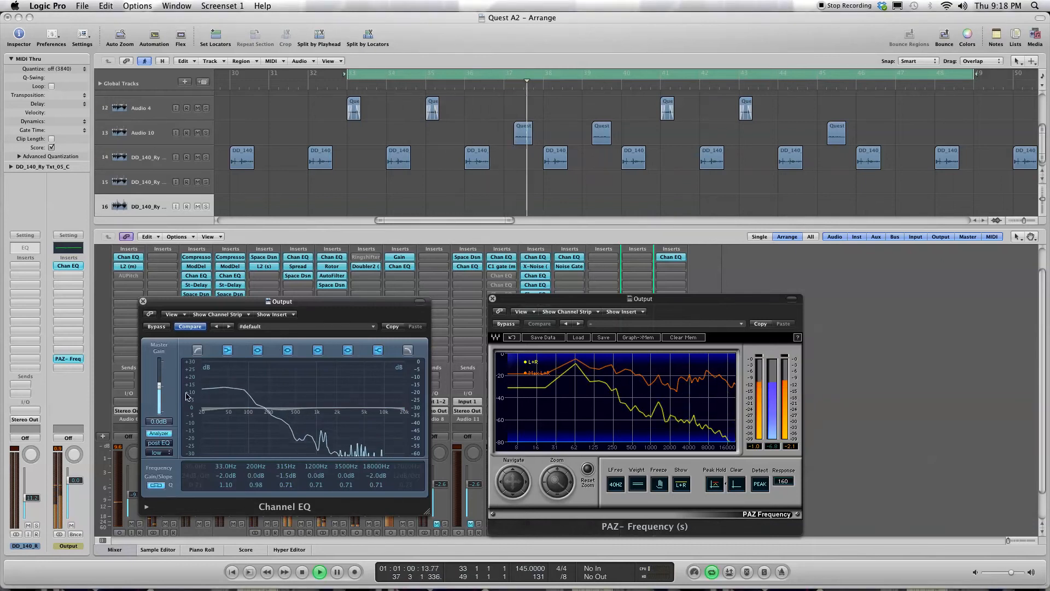
Step: Close the Channel EQ window, move the PAZ-Frequency window clear of the Output channel strip, and stop playback
click(142, 301)
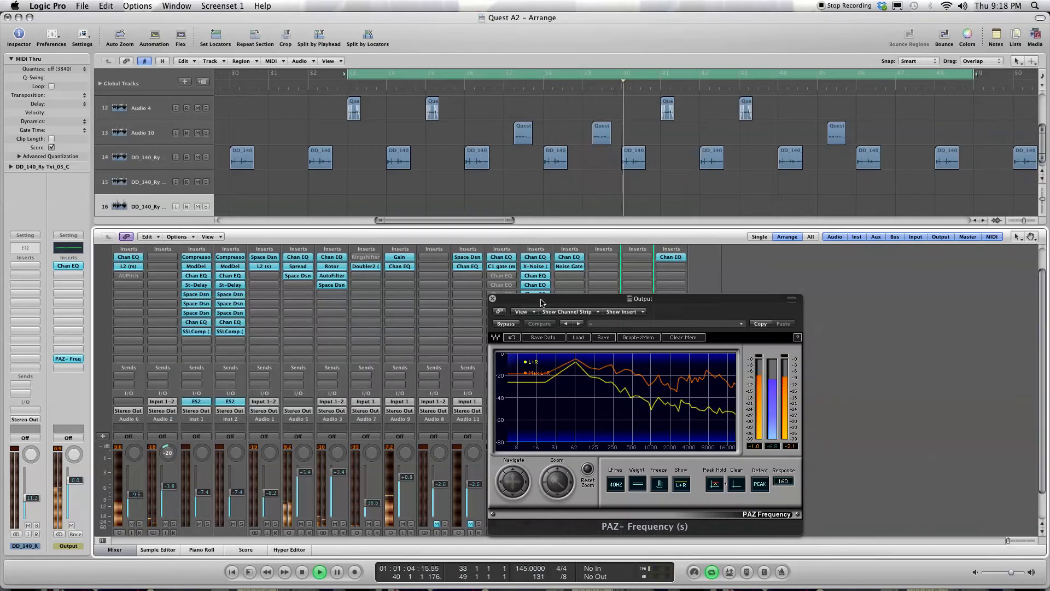
drag(541, 303, 772, 293)
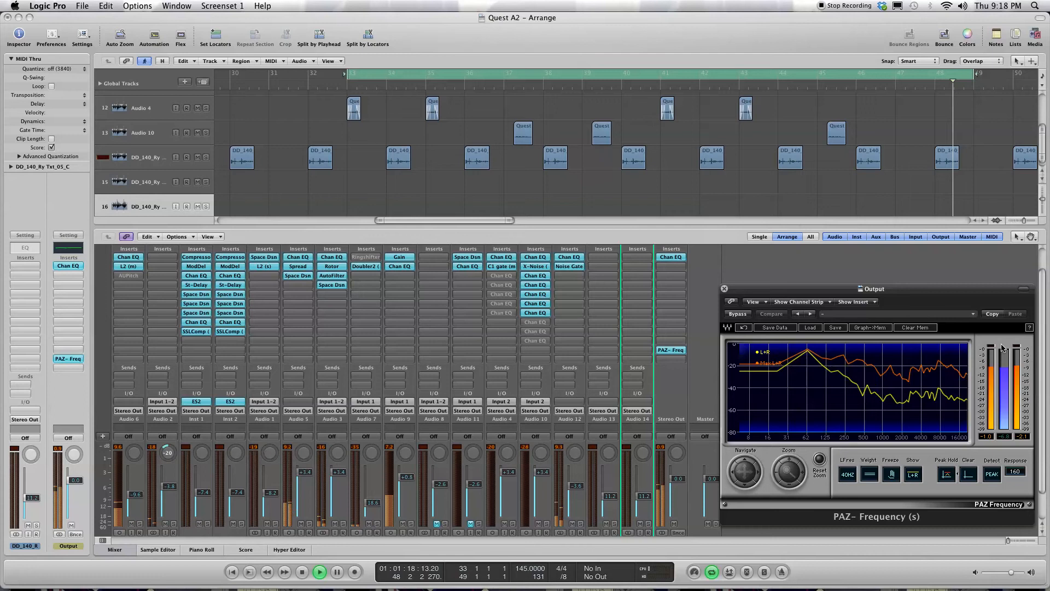
key(space)
click(671, 266)
mouse_move(694, 309)
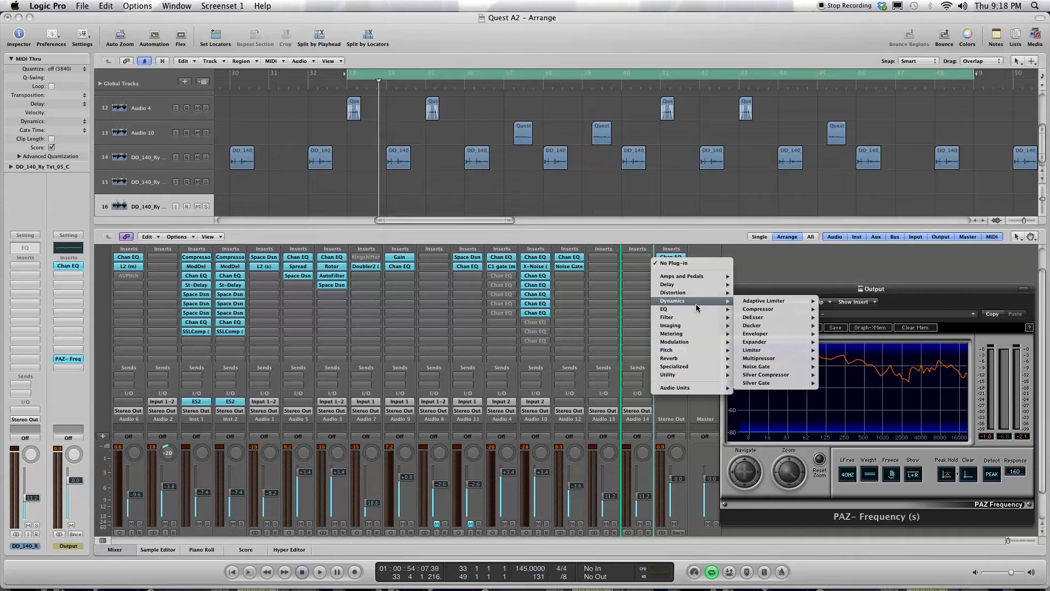
click(783, 262)
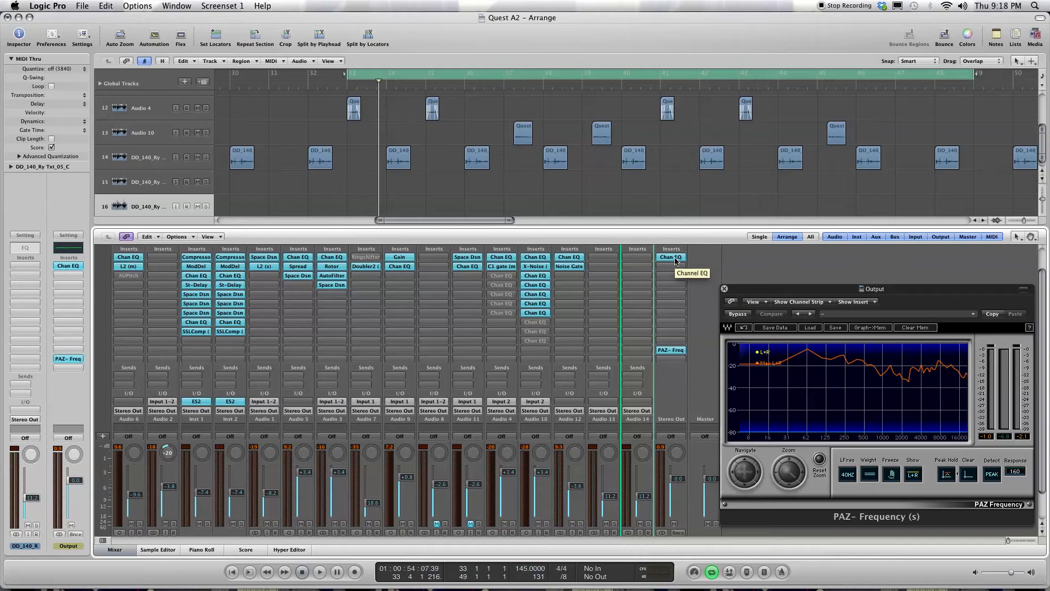
Step: Insert a Multipressor below the Channel EQ on the Output channel and place its window beside the PAZ-Frequency analyzer
click(675, 266)
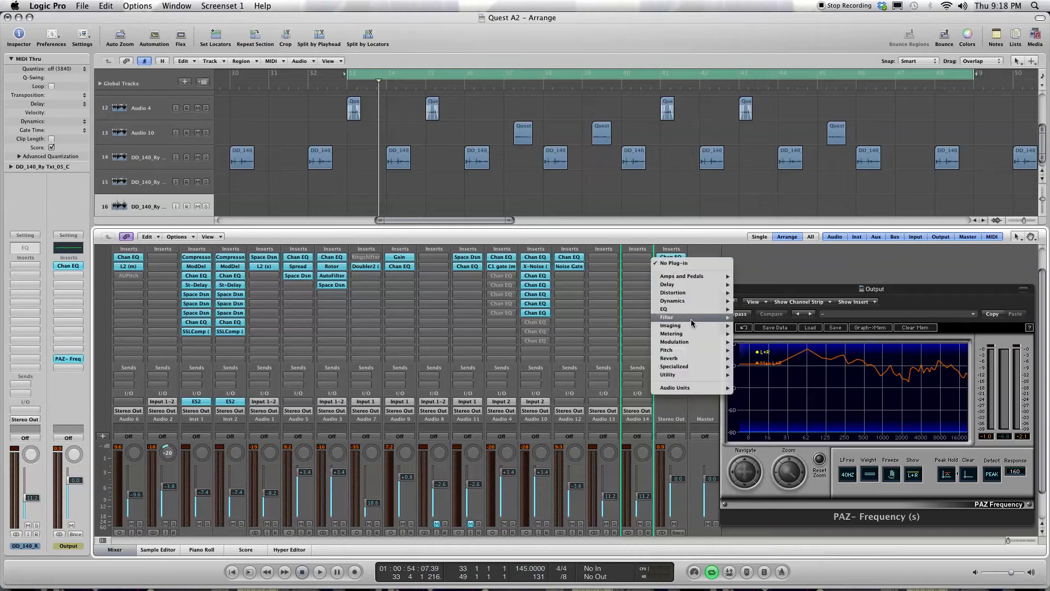
mouse_move(700, 293)
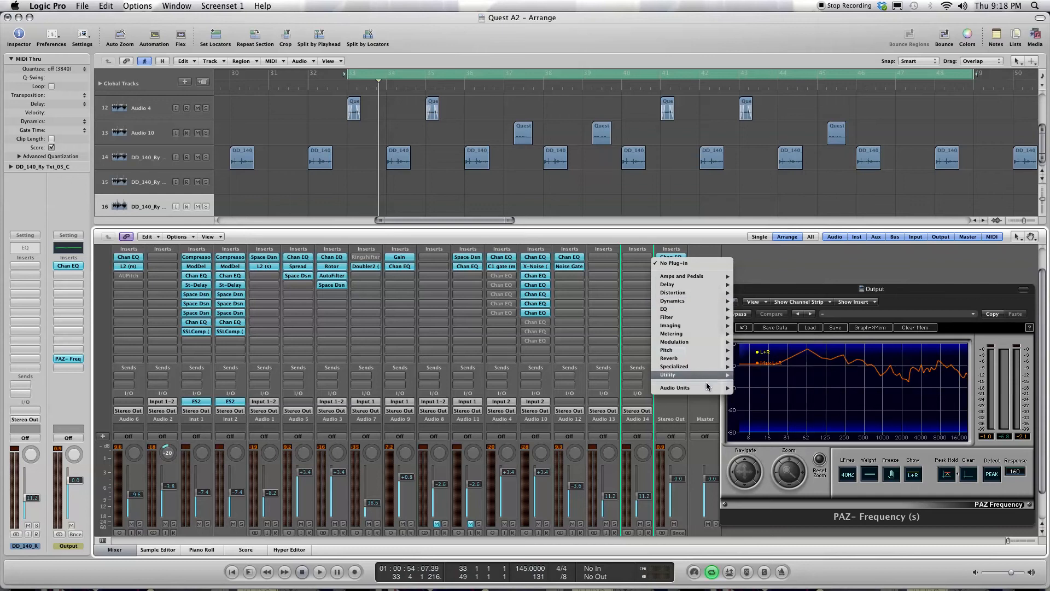
mouse_move(708, 389)
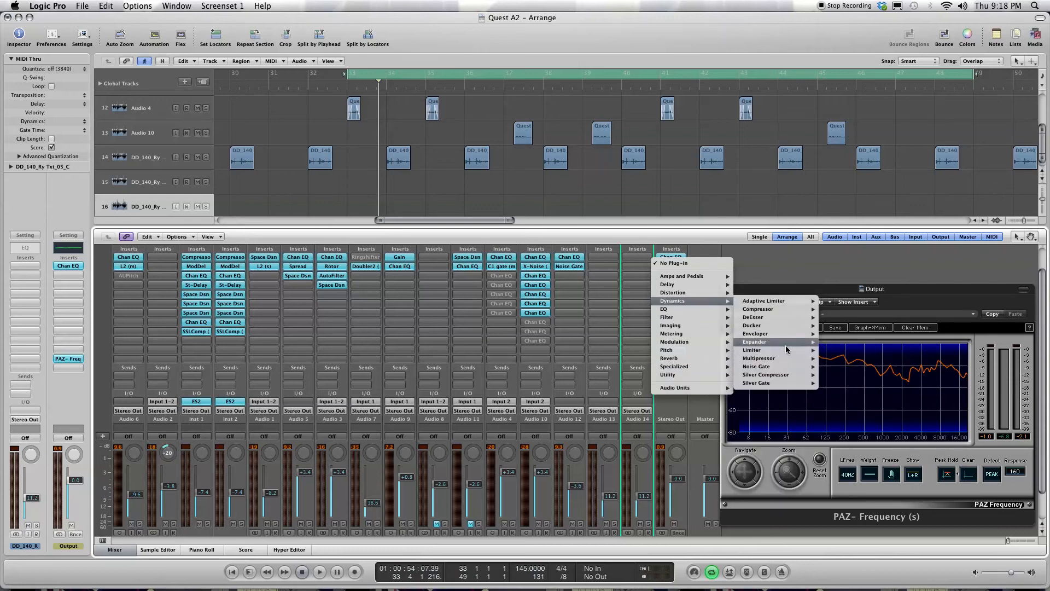
mouse_move(788, 360)
click(830, 360)
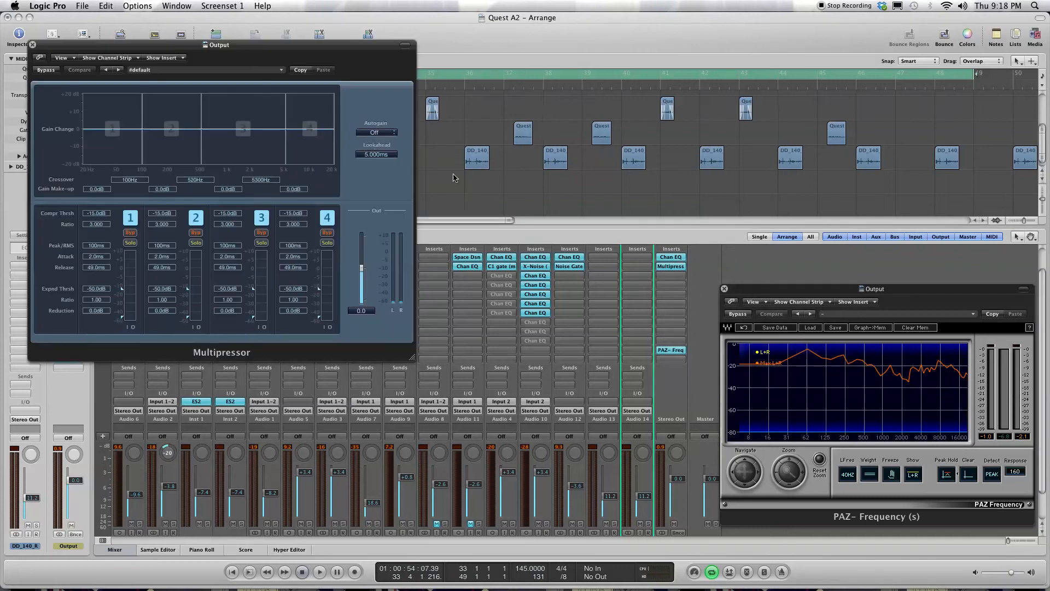
drag(334, 49, 538, 241)
Step: Play the cycled section and audition the Multipressor's four frequency bands by soloing them one at a time
key(space)
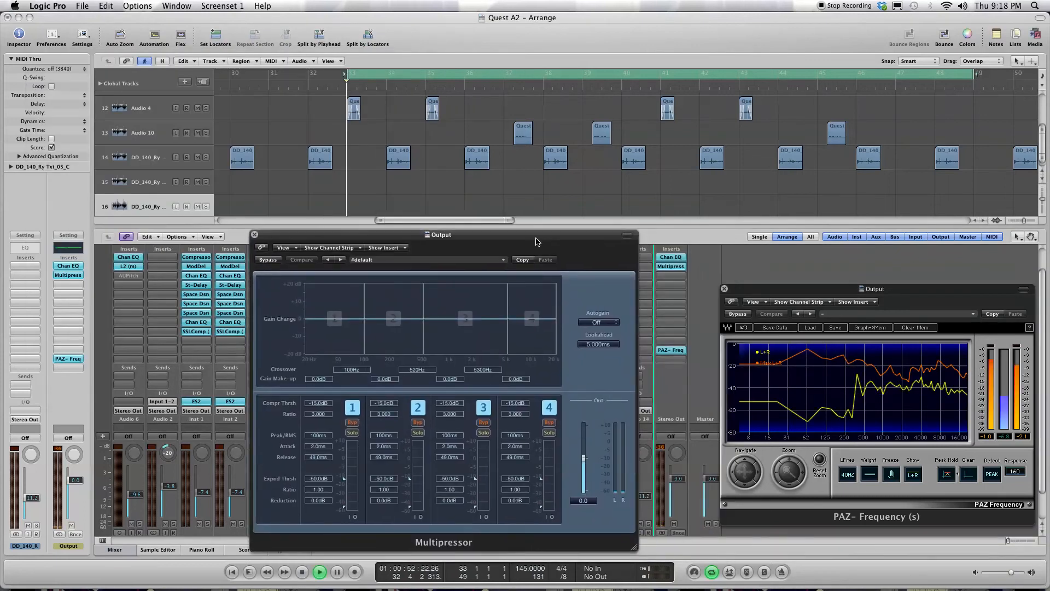
click(352, 433)
click(418, 433)
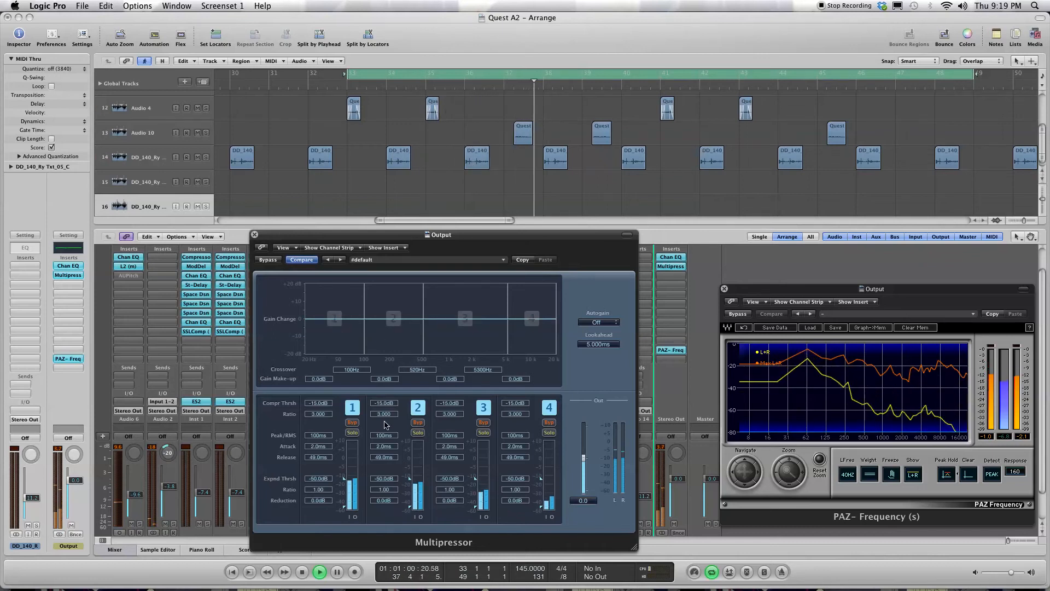
click(417, 432)
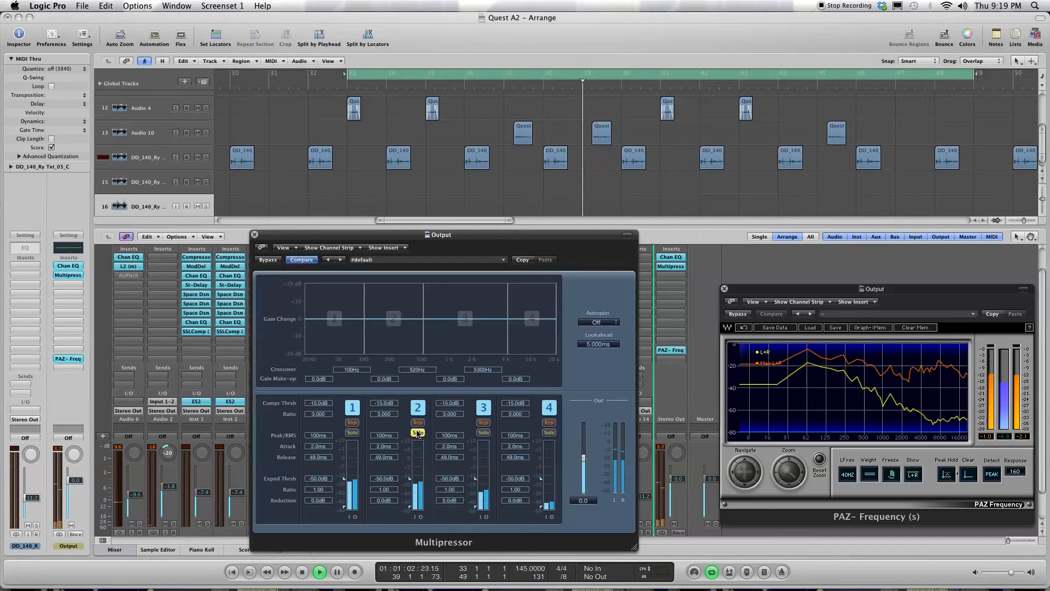
click(417, 432)
click(483, 432)
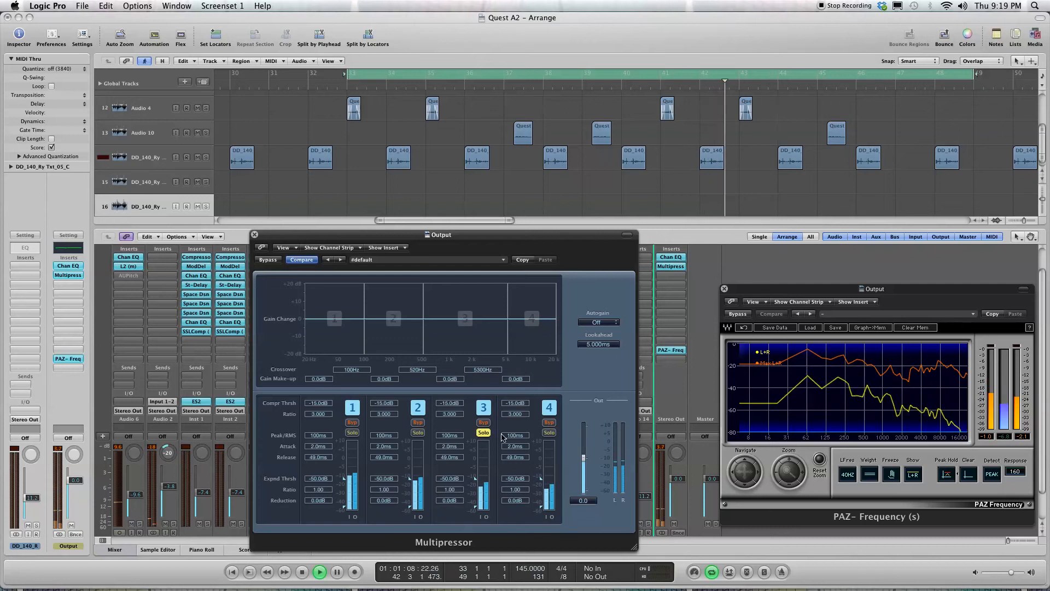
click(483, 432)
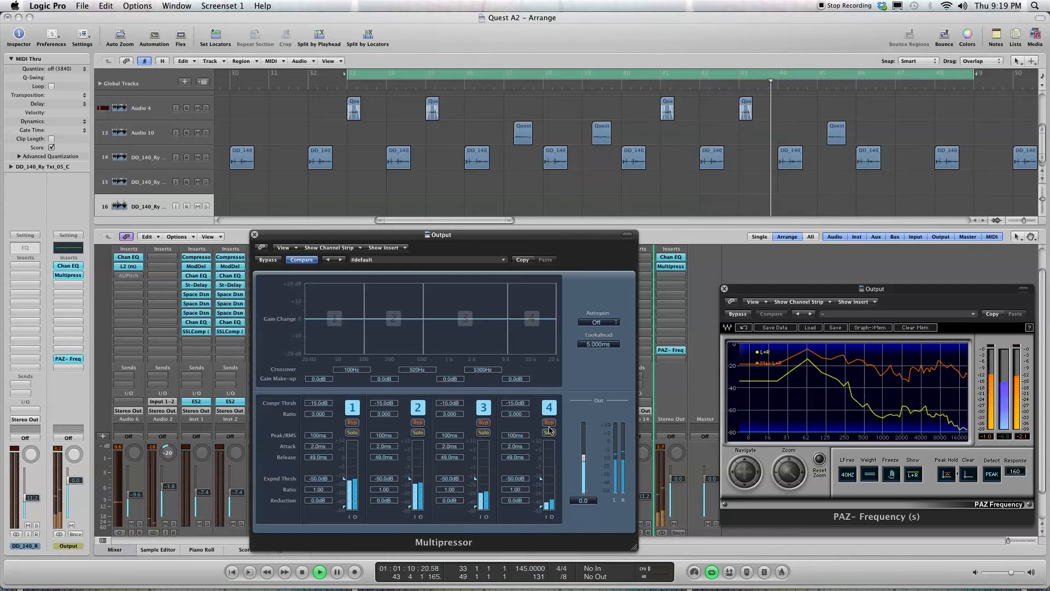
click(549, 433)
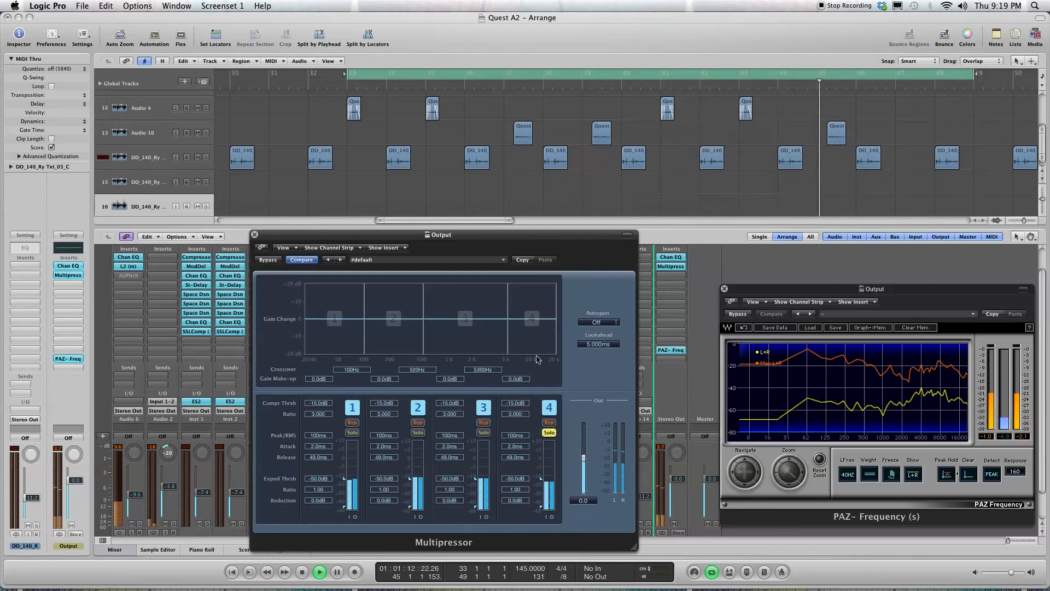
click(418, 433)
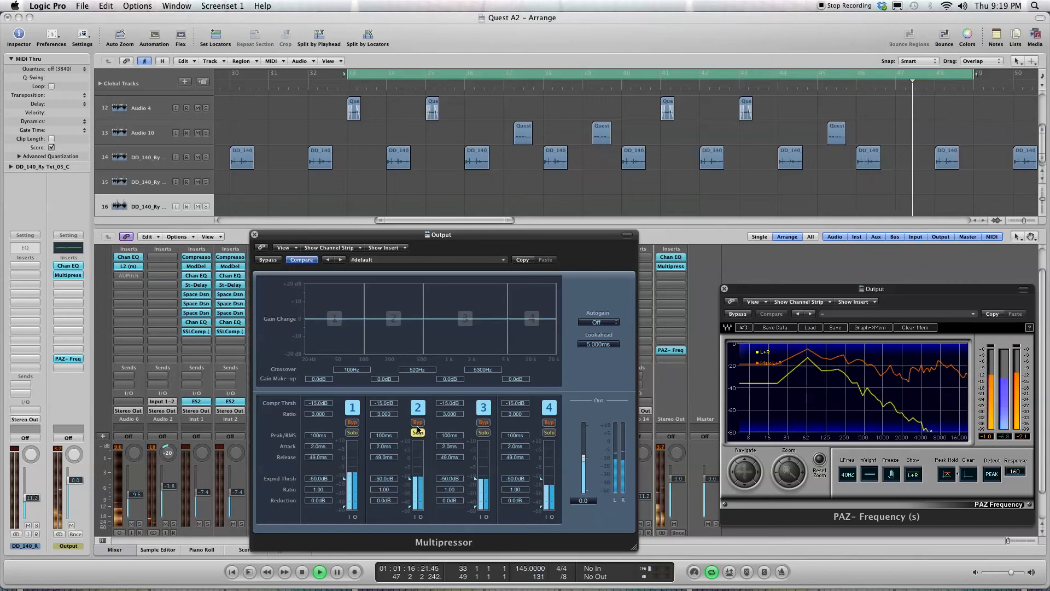
click(418, 432)
Step: Solo Multipressor band 1 and set its compressor threshold to -17.0 dB and its expander threshold to -60.0 dB
click(353, 432)
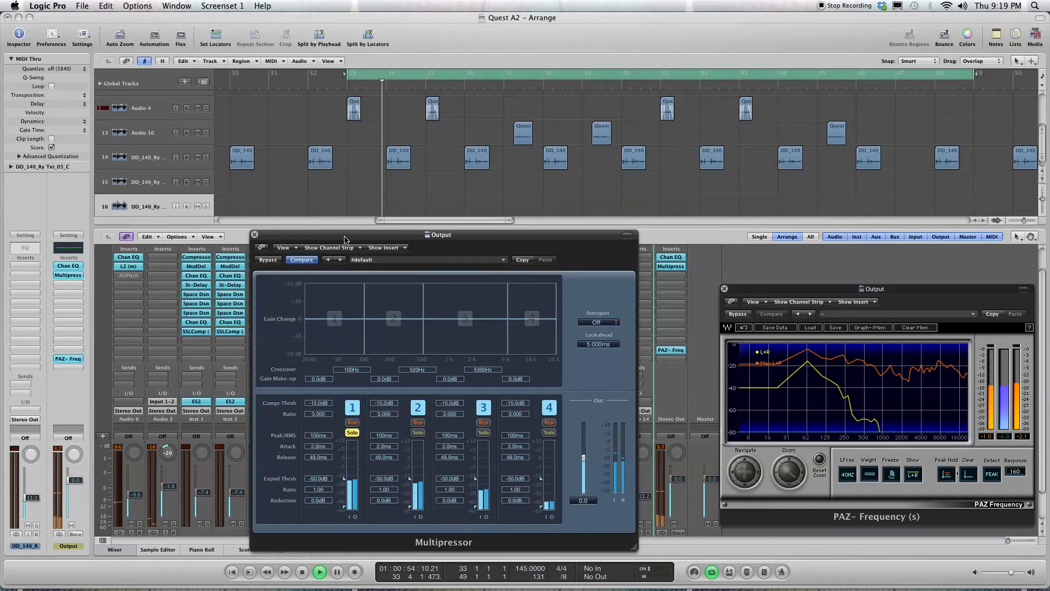
drag(345, 240, 375, 244)
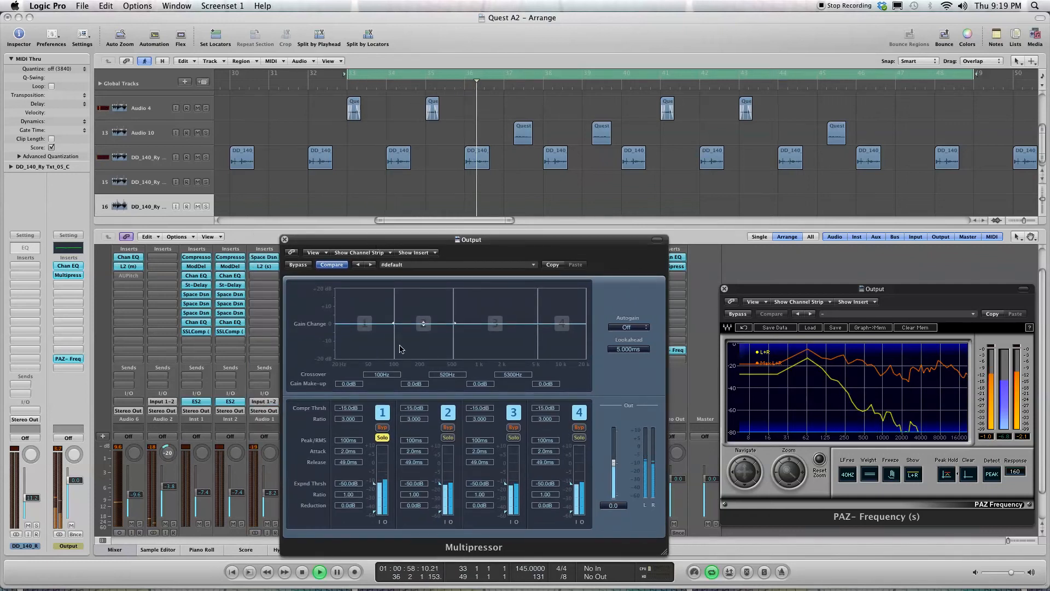
drag(374, 239, 392, 245)
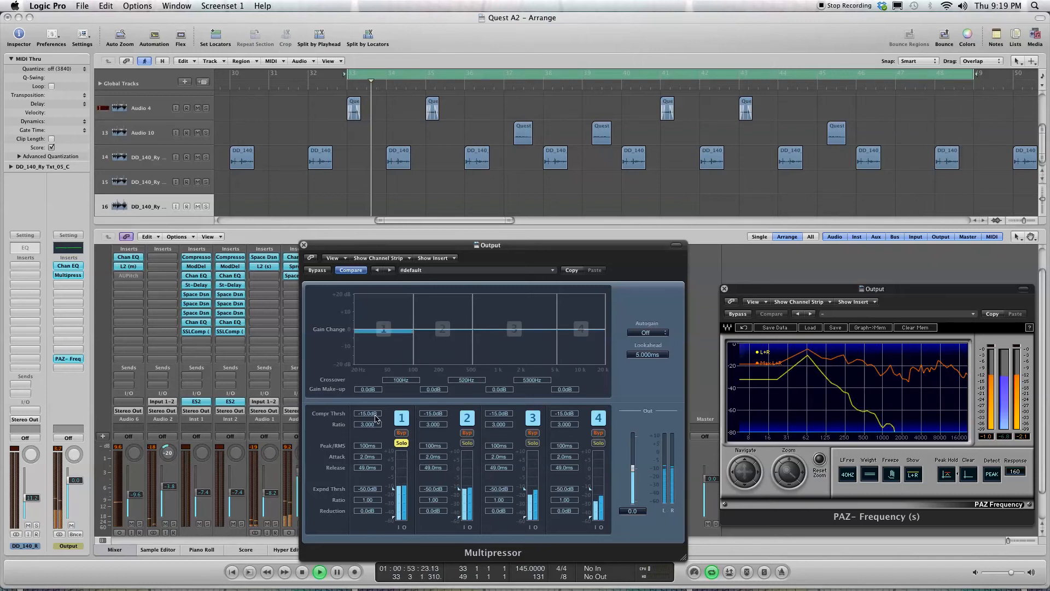
mouse_move(367, 416)
mouse_down()
mouse_move(368, 477)
mouse_move(370, 420)
mouse_up()
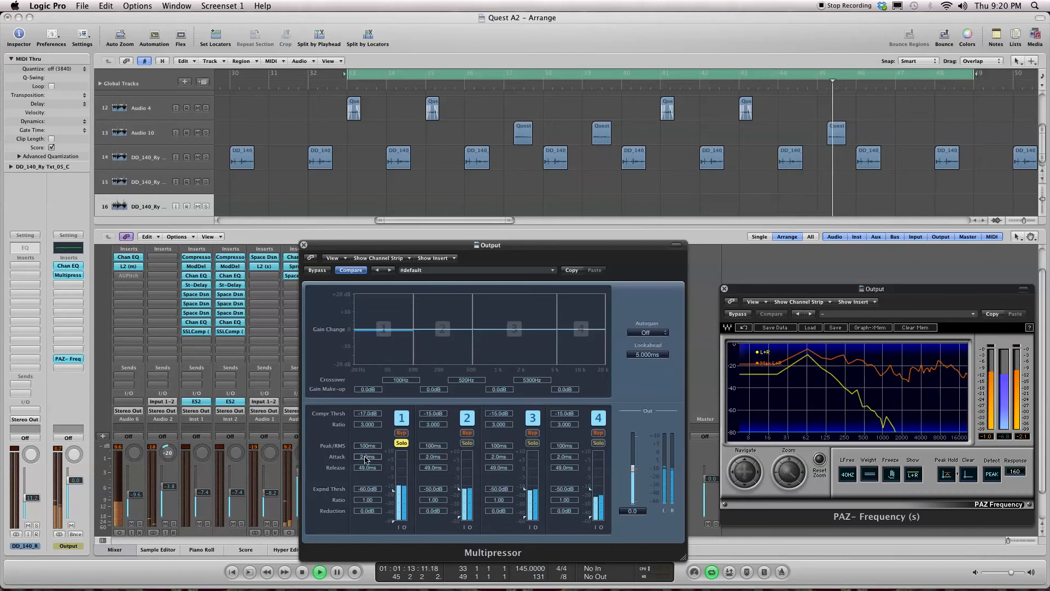
Step: Set Multipressor band 1's attack to 9.5 ms, release to 55.0 ms and compression ratio to 15.825
drag(369, 431, 362, 459)
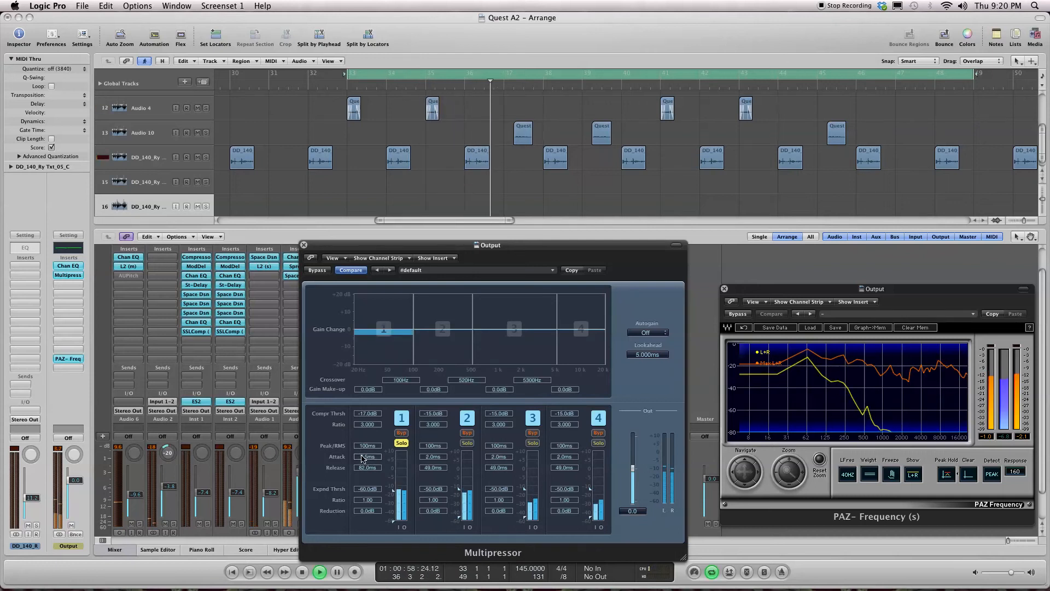
drag(369, 466, 363, 470)
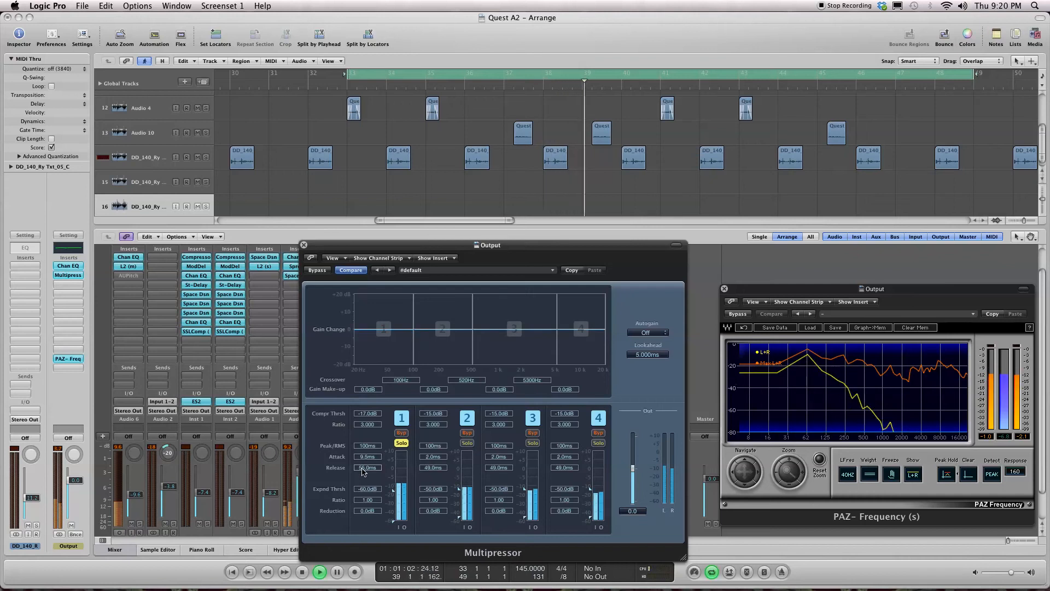
drag(367, 425, 362, 430)
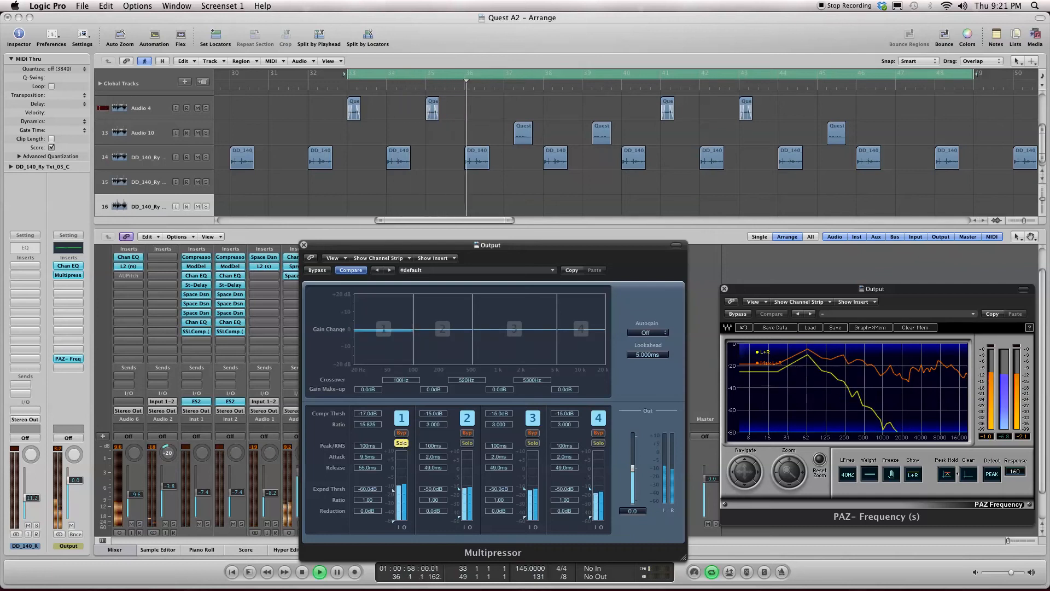
Step: Solo Multipressor band 2 and set its compressor threshold to -19.5 dB and ratio to 9.075
click(468, 443)
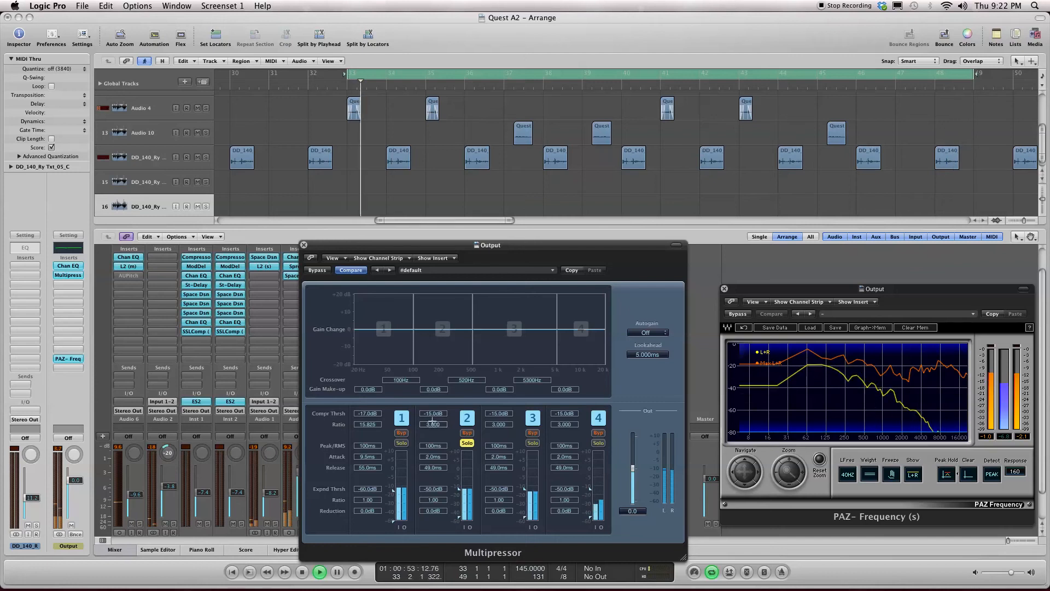
mouse_move(428, 414)
mouse_down()
mouse_move(427, 432)
mouse_move(428, 414)
mouse_up()
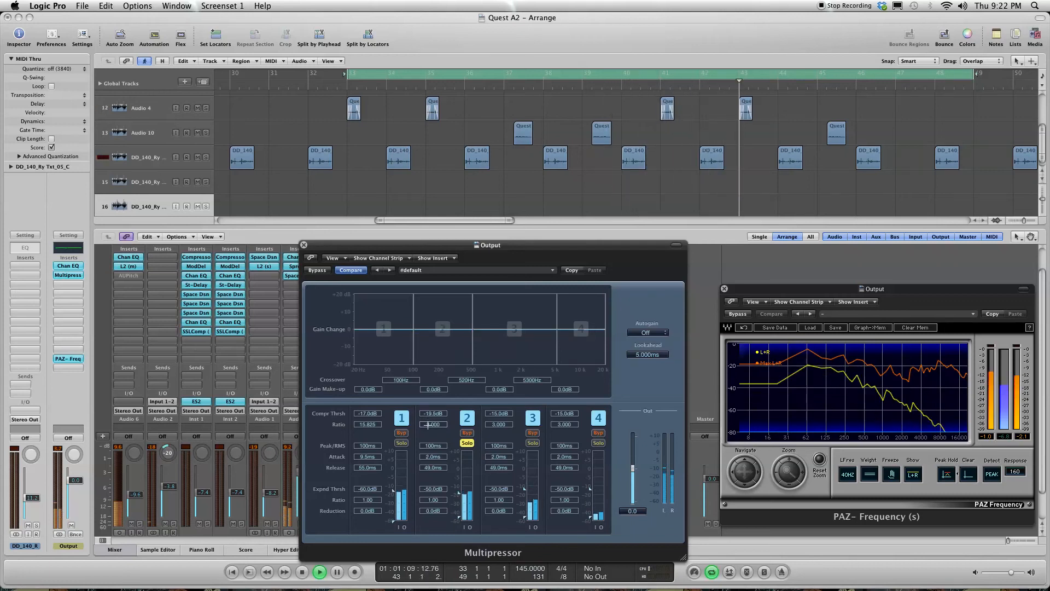
drag(427, 425, 428, 414)
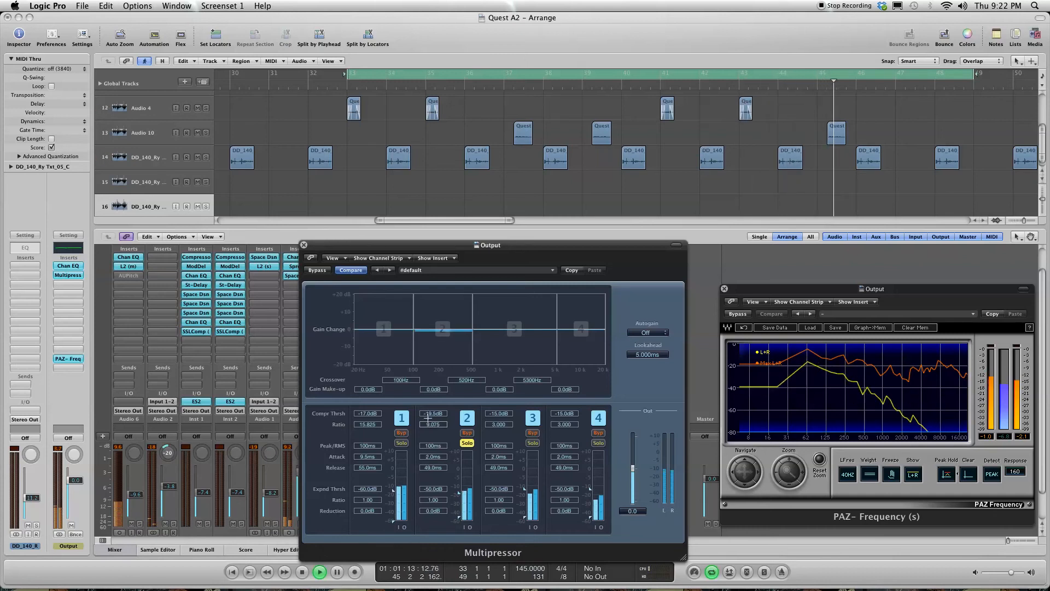
Step: Compare band 2 in solo with the full mix, audition bands 1 and 2 together, and clear both solos
click(467, 443)
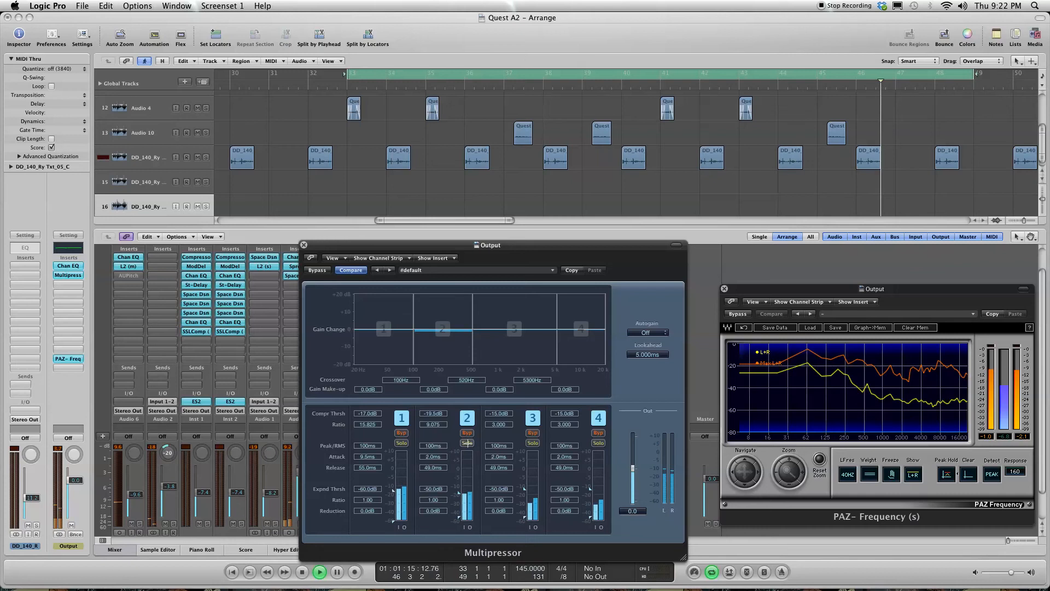
click(467, 443)
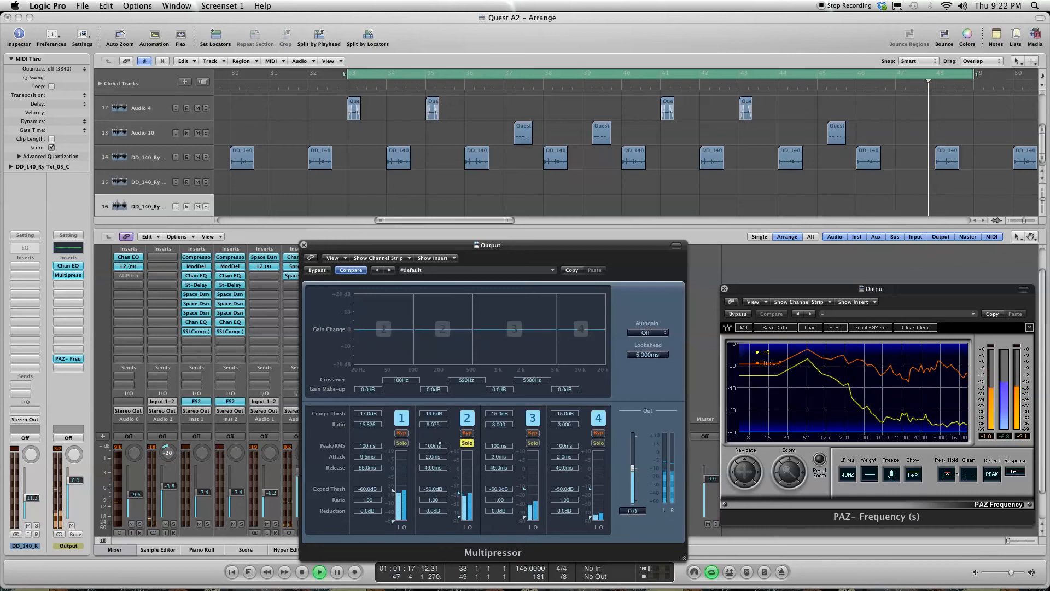
click(401, 443)
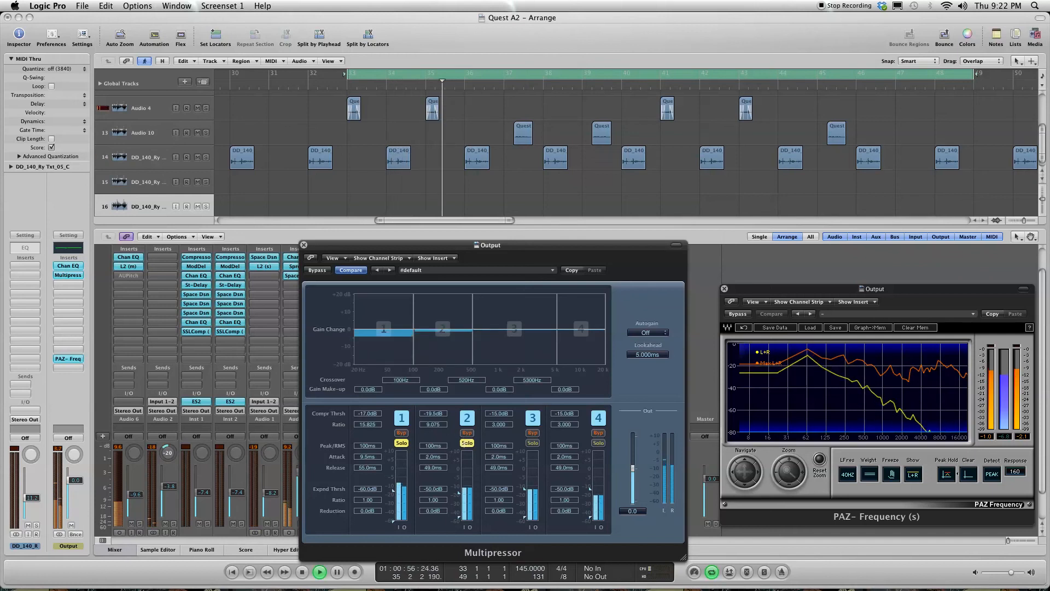
click(467, 443)
click(402, 443)
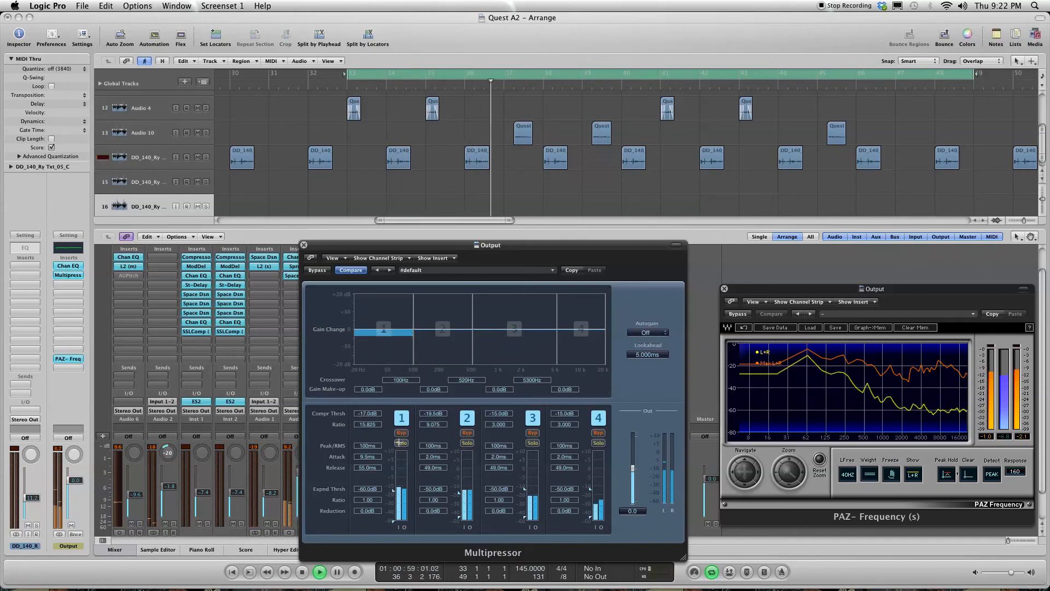
Step: Solo Multipressor band 3 and set its compressor threshold to -31.0 dB, attack to 5.0 ms and release to 46.0 ms
click(532, 443)
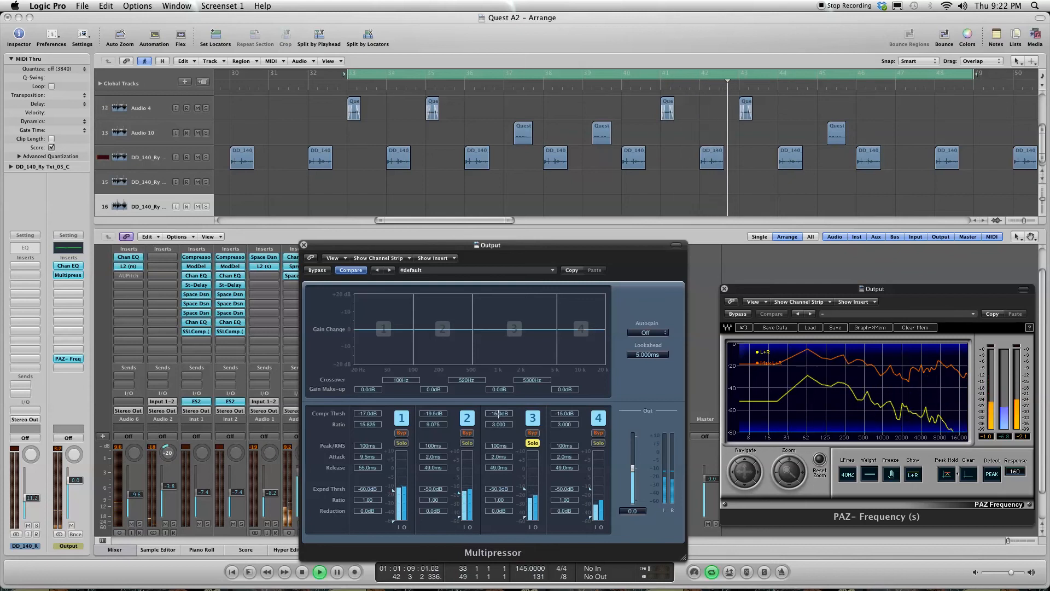
drag(495, 438, 495, 432)
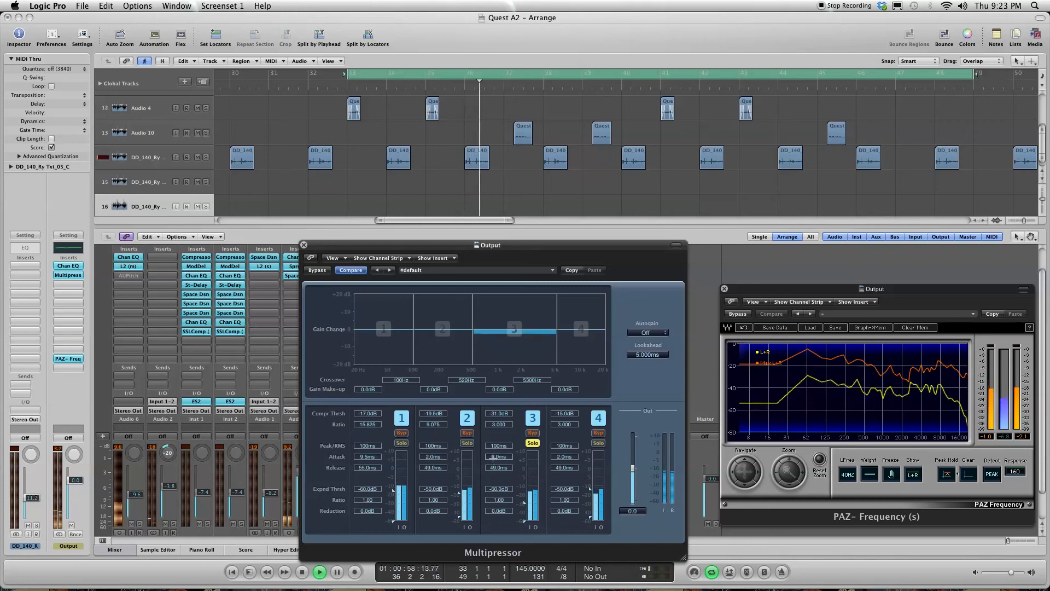
drag(493, 462, 492, 471)
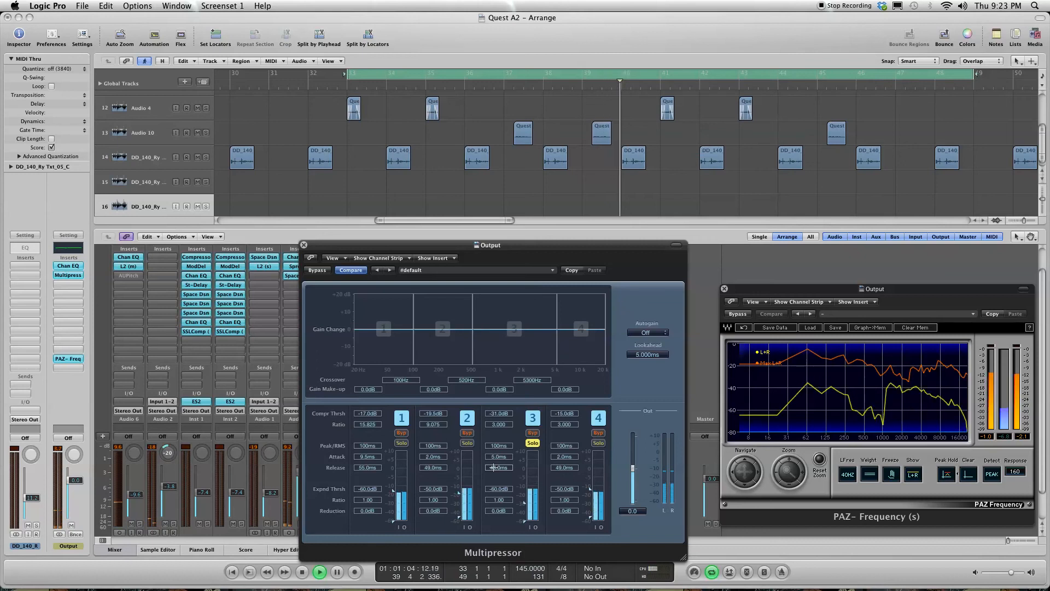
Step: Audition Multipressor band 4 in solo and return to the full mix
click(598, 442)
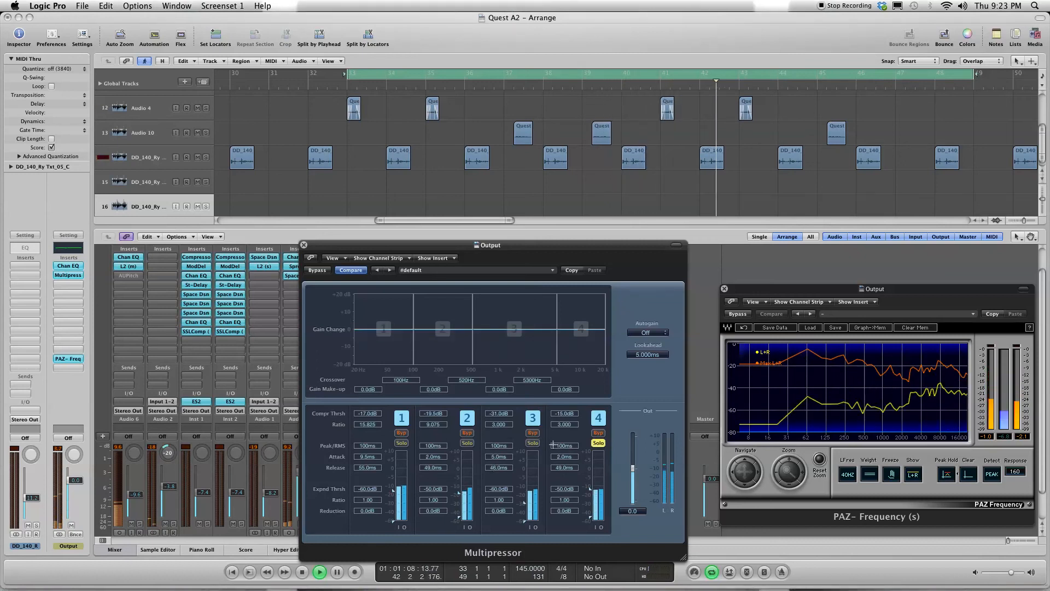
drag(562, 413, 561, 419)
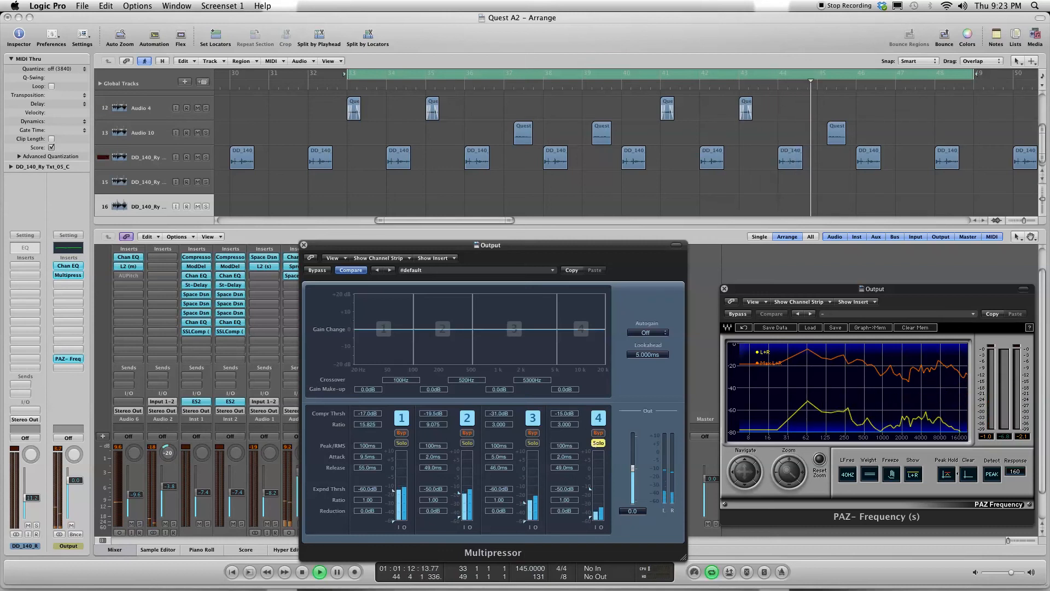
click(599, 442)
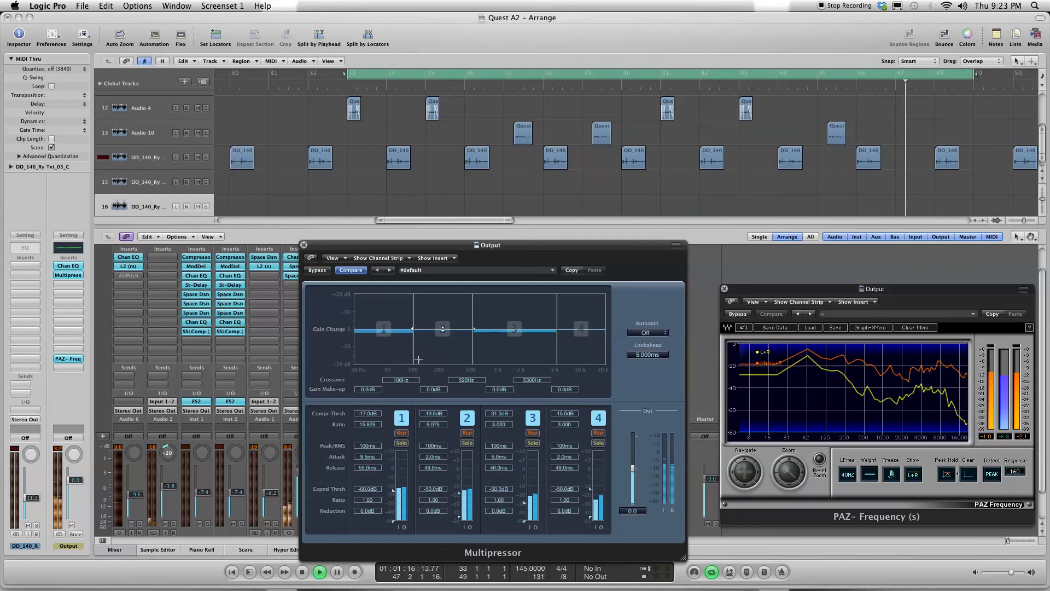
Step: Close the Multipressor window, insert a stereo Waves SSLComp below it on the Output channel, and place its window beside the PAZ-Frequency analyzer
click(304, 245)
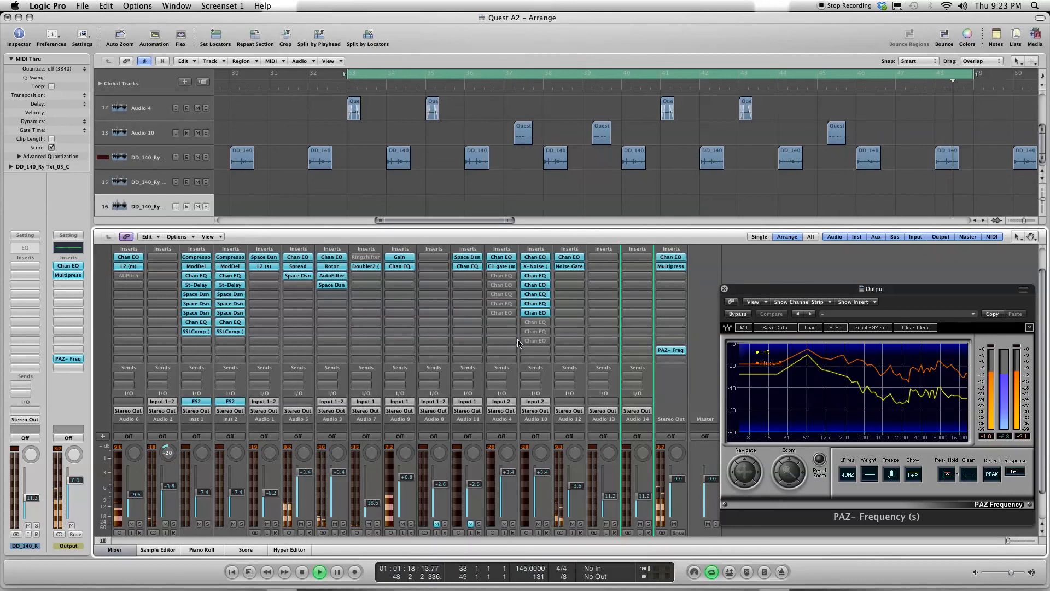
key(space)
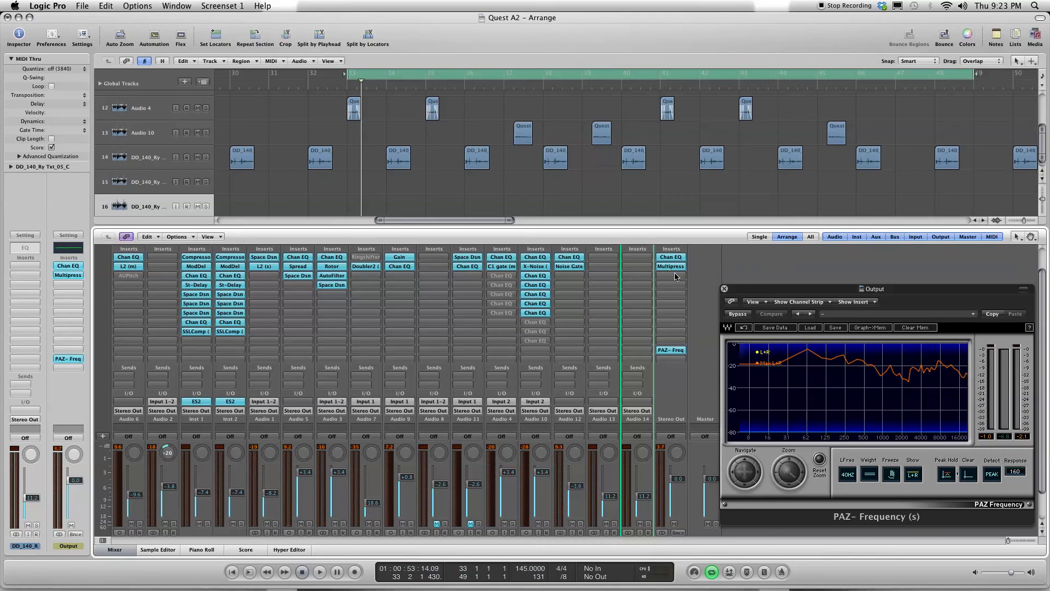
click(676, 277)
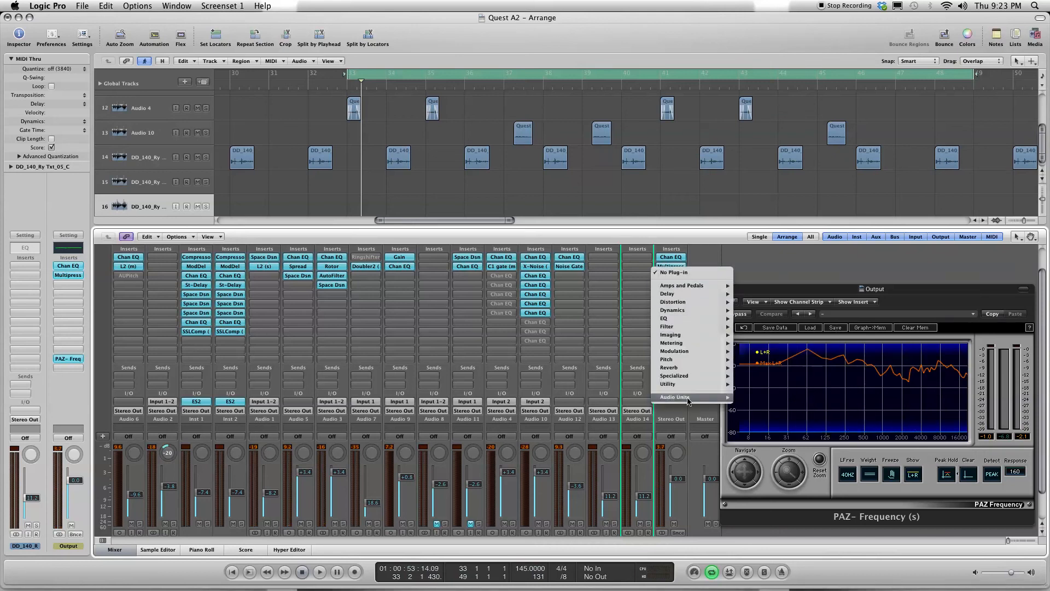
mouse_move(689, 400)
mouse_move(775, 505)
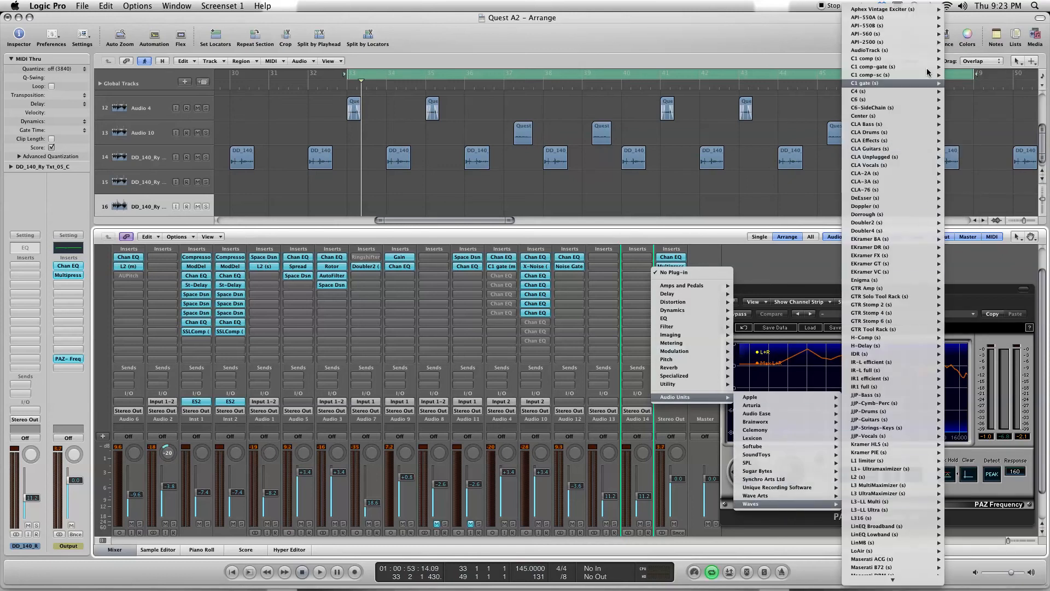
mouse_move(913, 291)
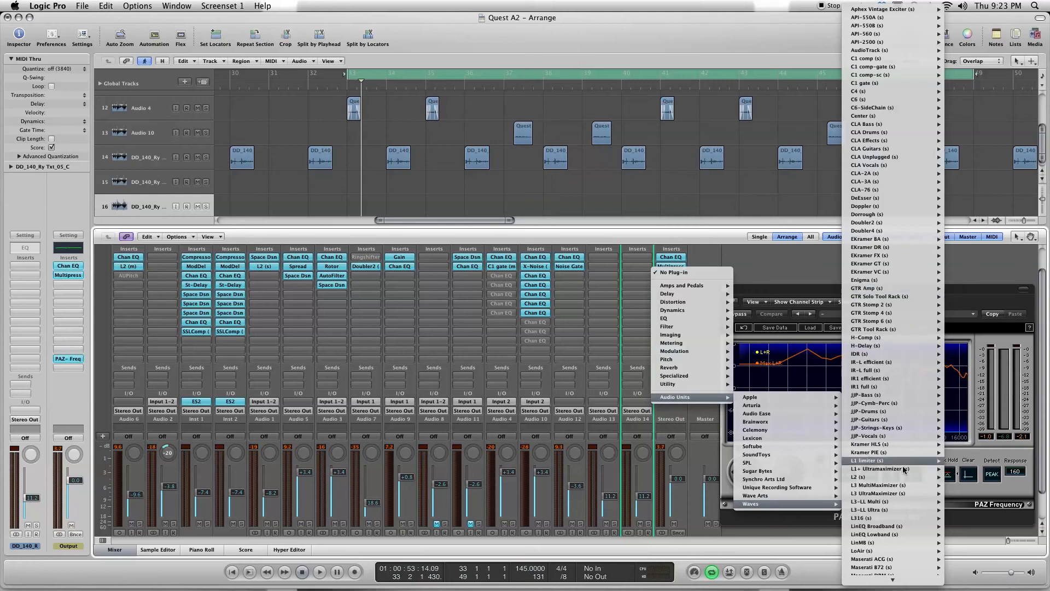
mouse_move(894, 588)
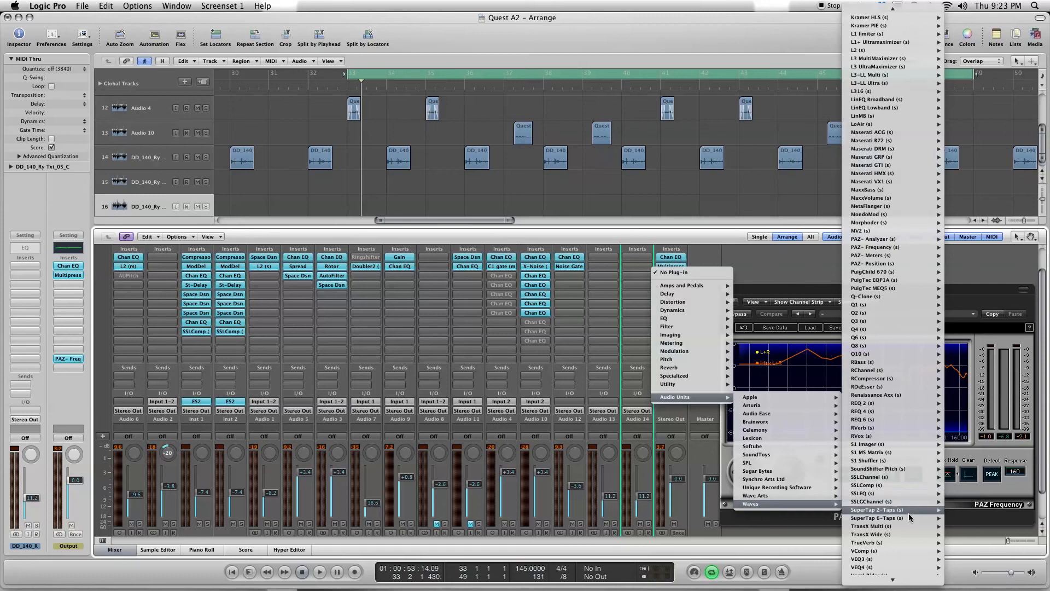
mouse_move(913, 485)
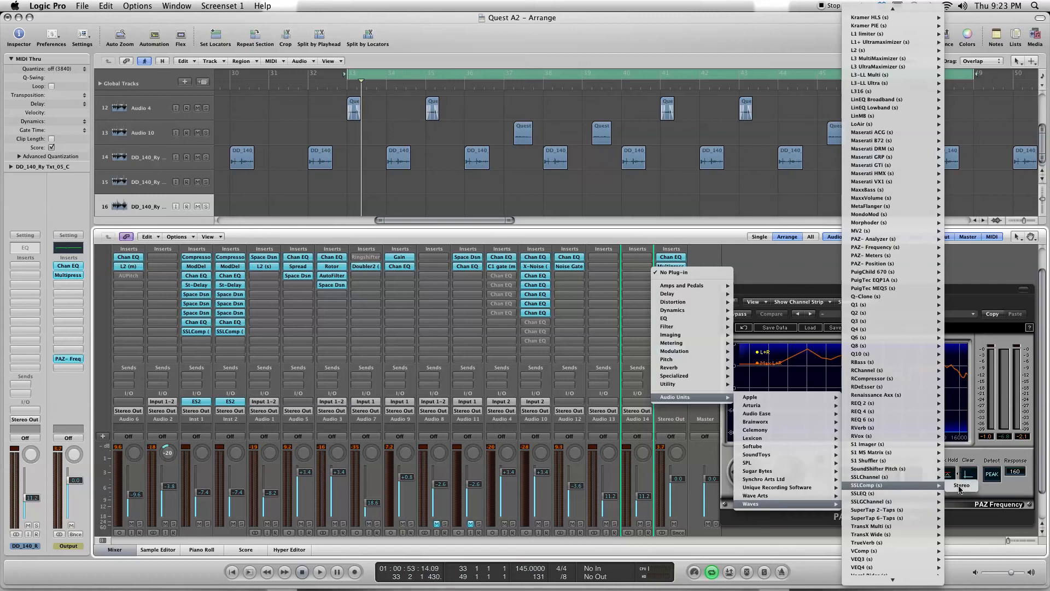
click(961, 486)
drag(129, 48, 479, 92)
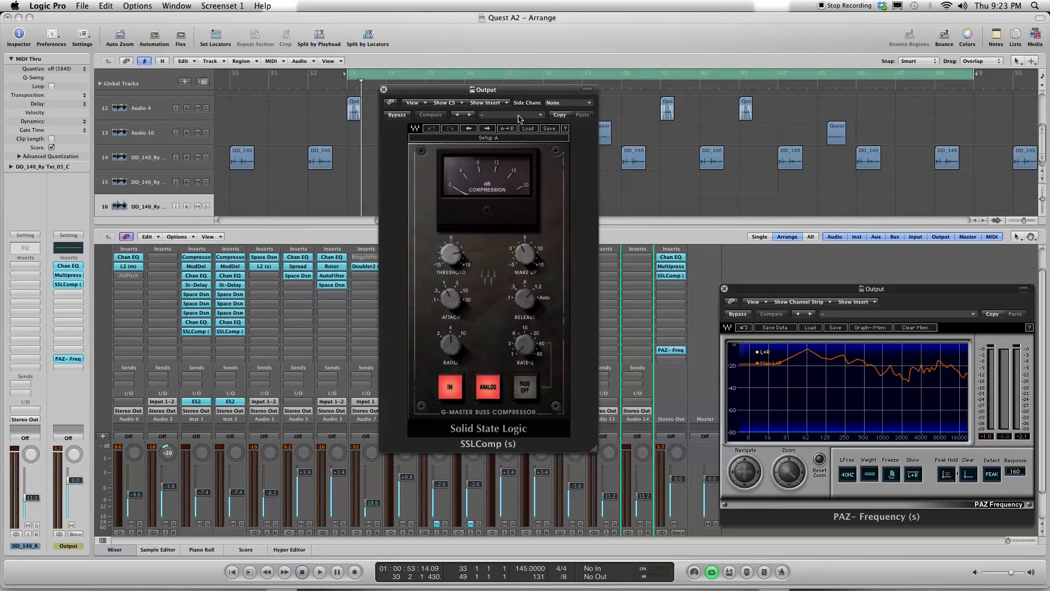
Step: Play the cycled section while adjusting the SSLComp's threshold, attack and release, and stop playback
key(space)
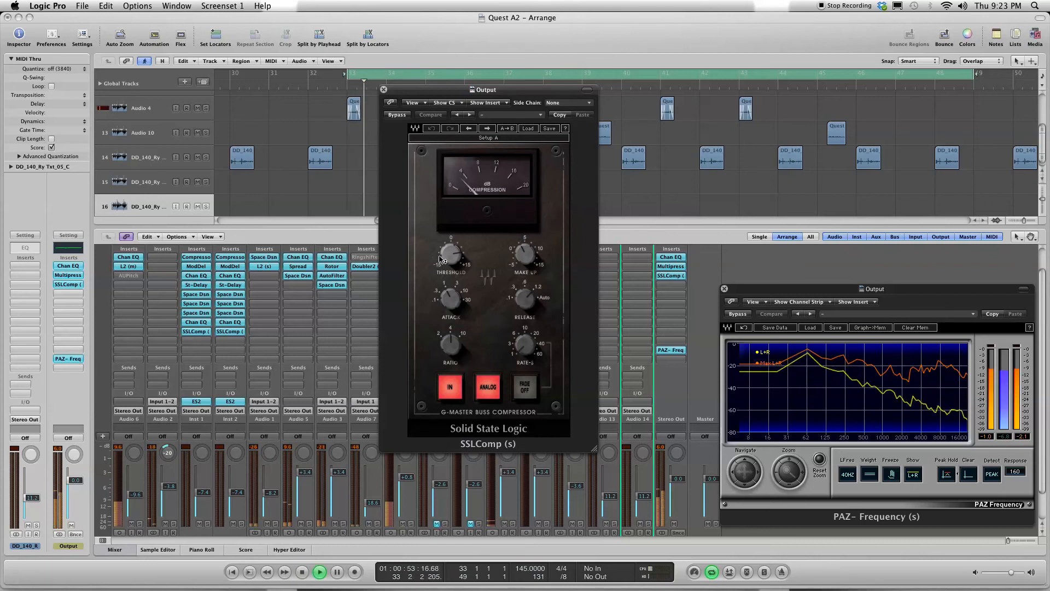
drag(451, 254, 451, 258)
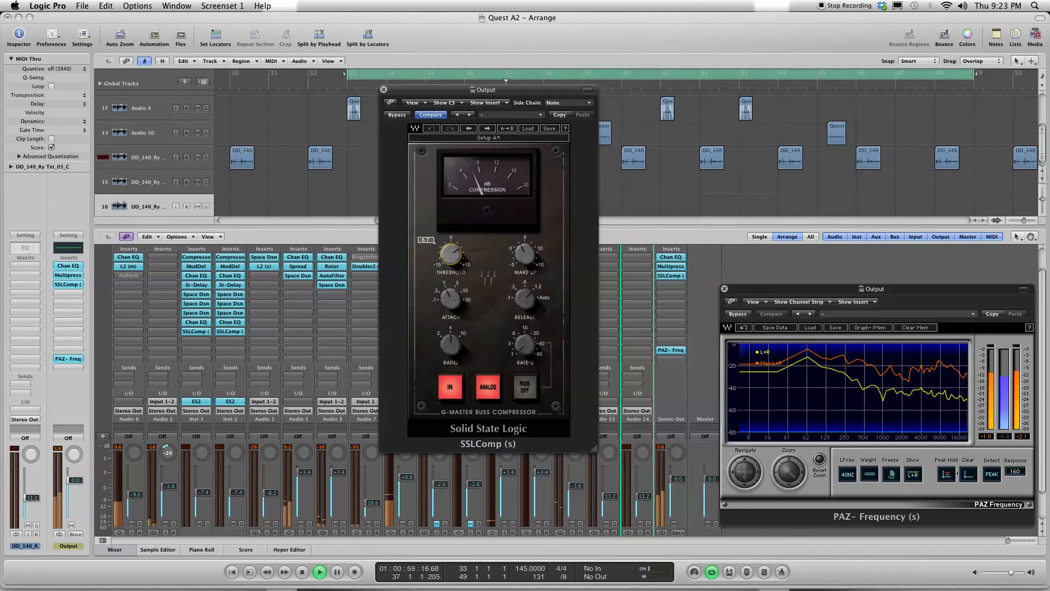
drag(452, 258, 451, 258)
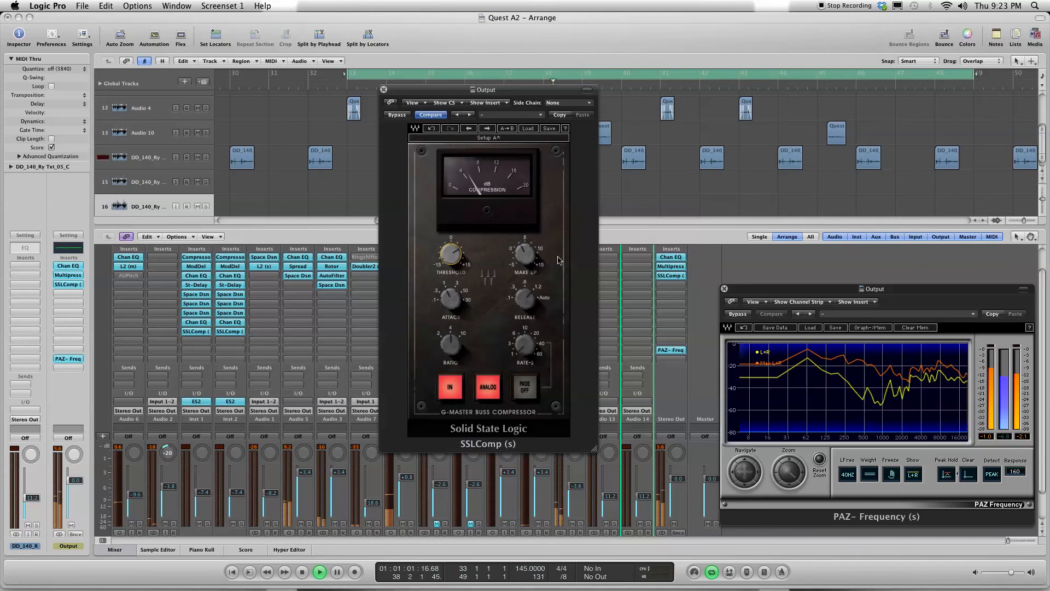
drag(451, 299, 450, 295)
drag(525, 299, 525, 303)
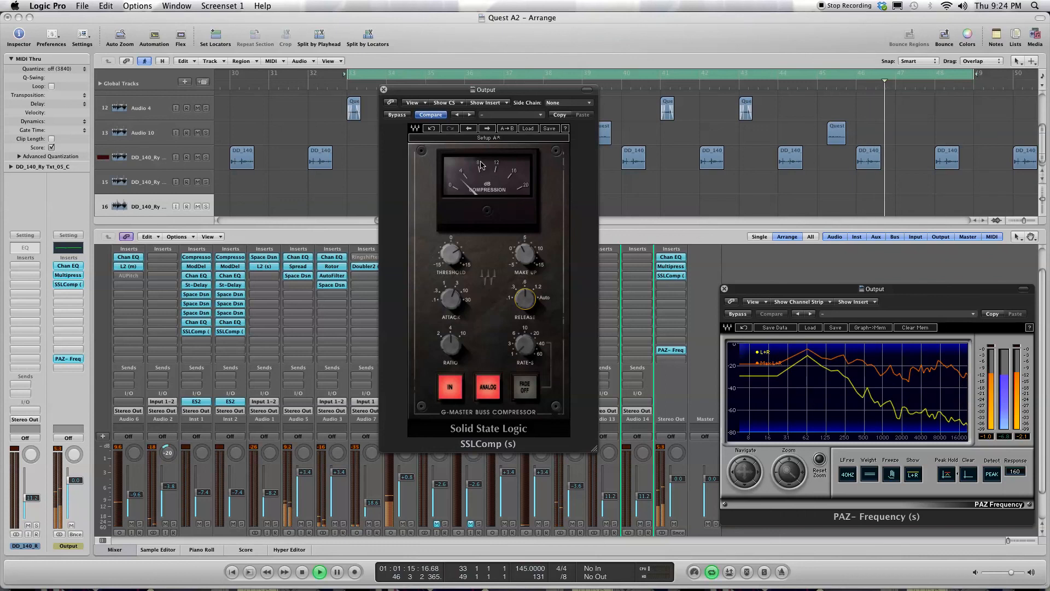
key(space)
Step: Load the Mastering factory preset into the SSLComp and audition it on the mix
click(524, 116)
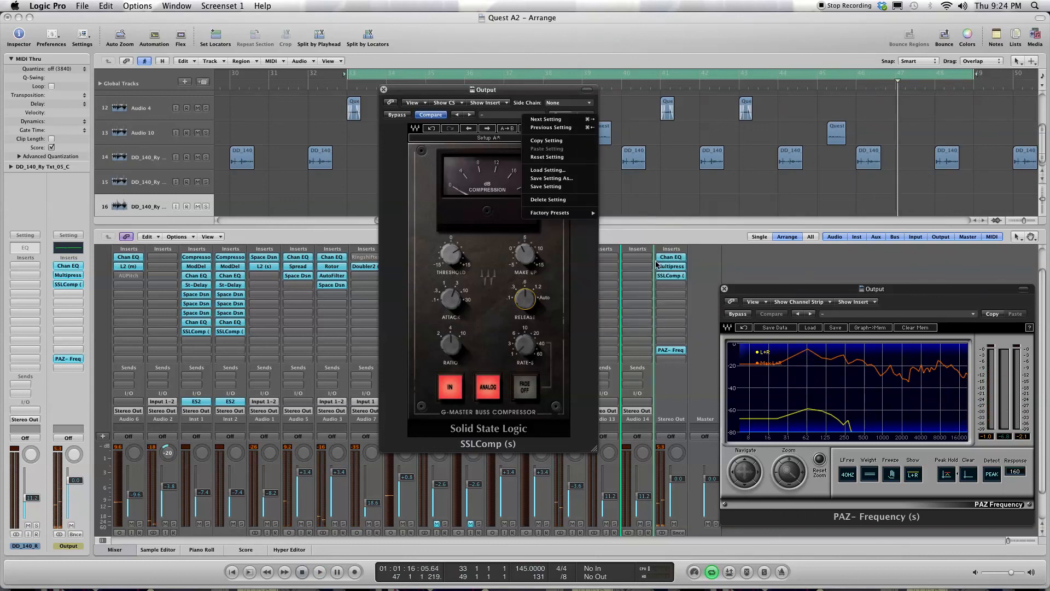
mouse_move(575, 213)
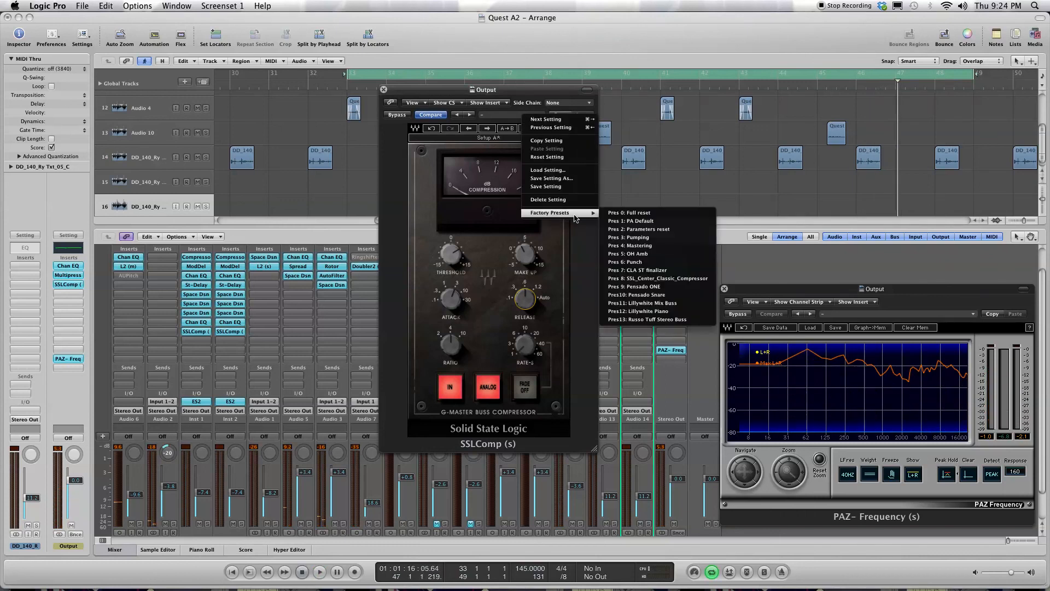
click(679, 246)
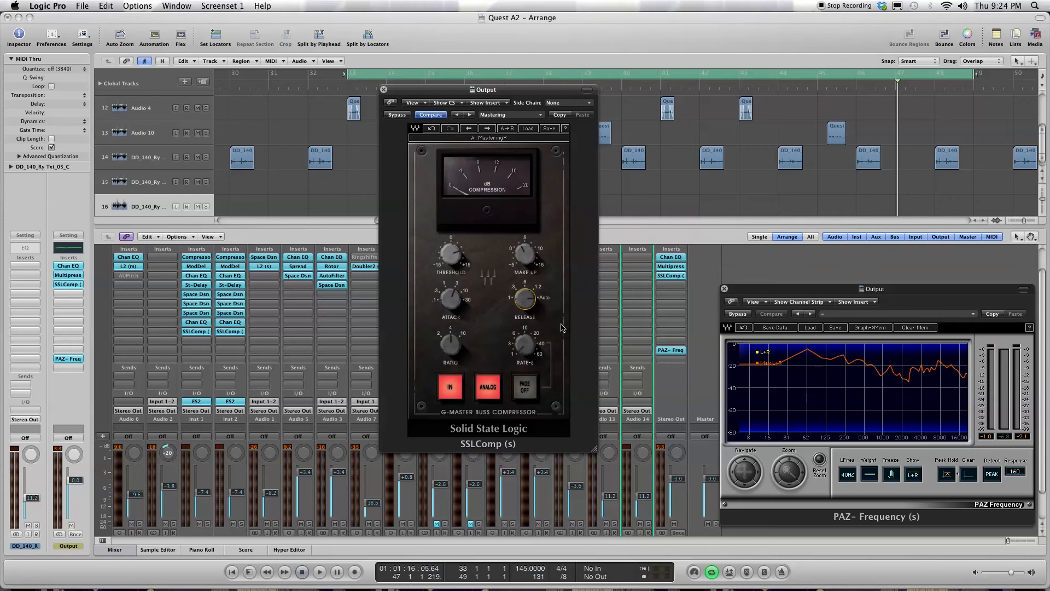
key(space)
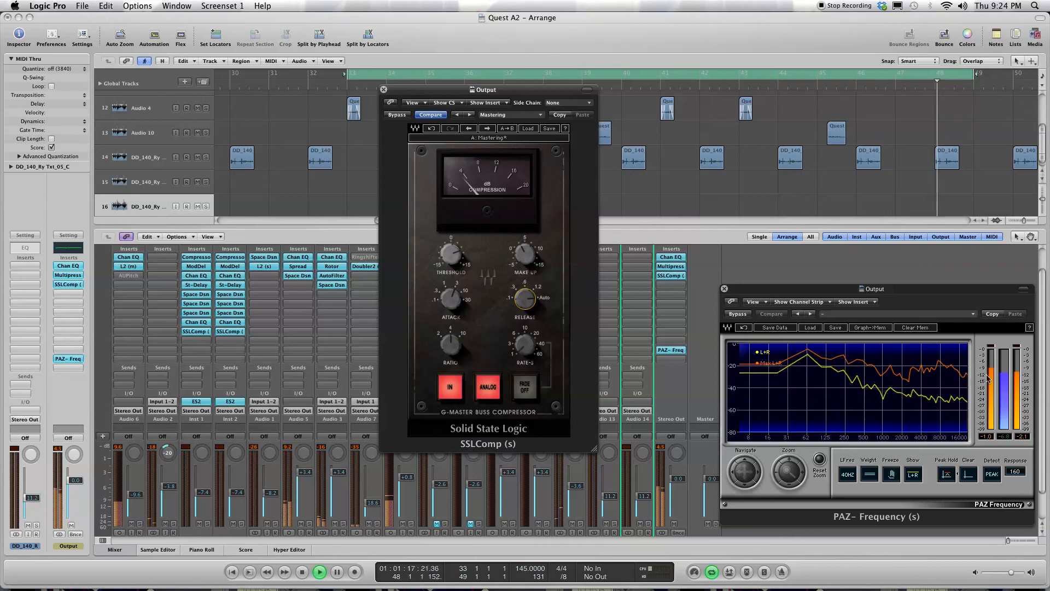
key(space)
Step: Clear the PAZ-Frequency analyzer's held peak curve and play the section to capture a new one
click(909, 330)
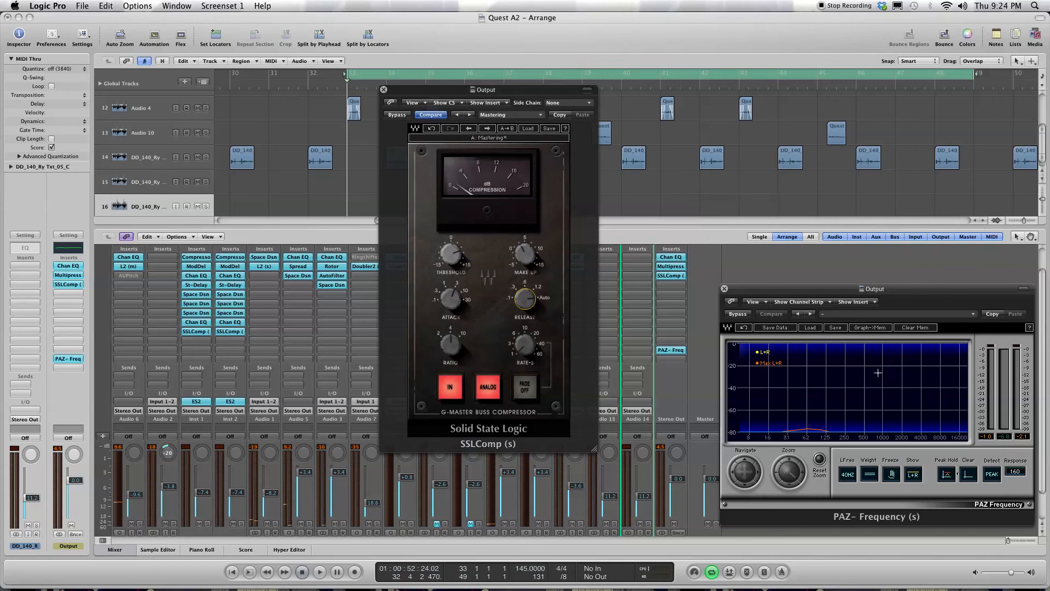
key(space)
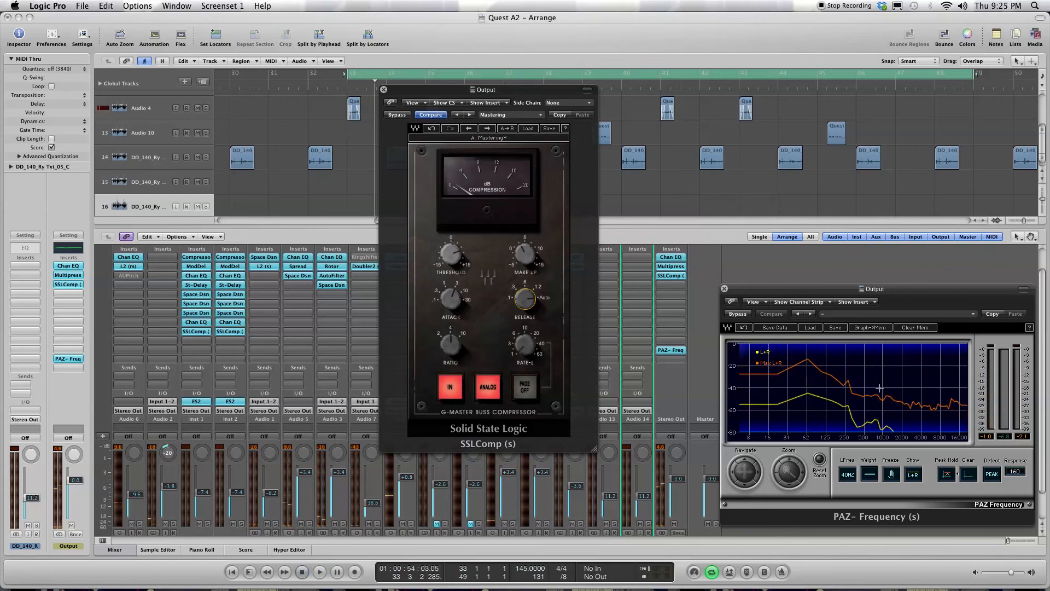
key(space)
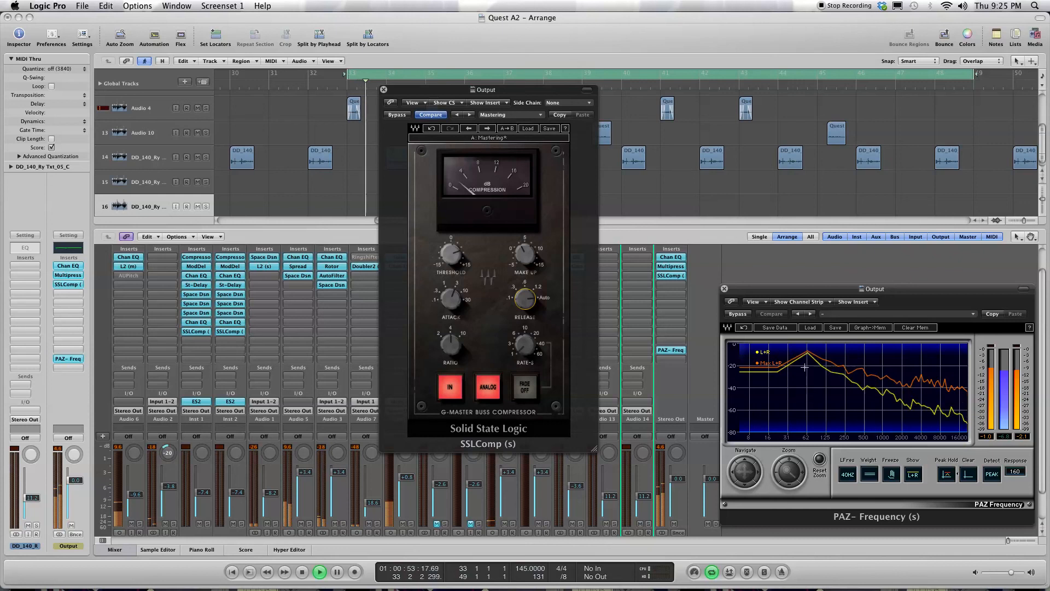
Step: Move the SSLComp window aside, and close both it and the PAZ-Frequency analyzer window
drag(406, 93, 522, 148)
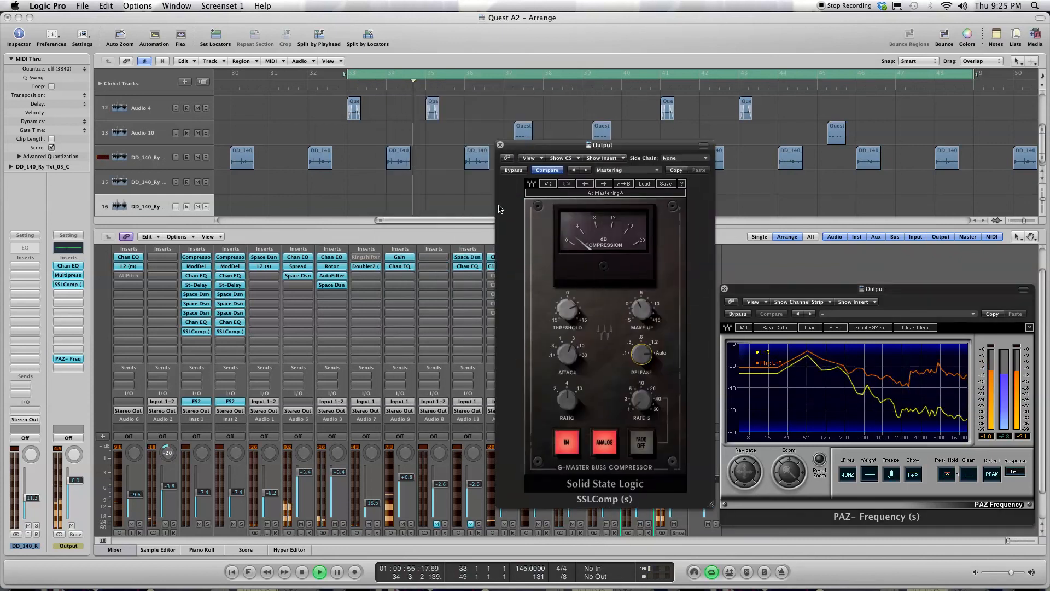
click(500, 145)
click(724, 290)
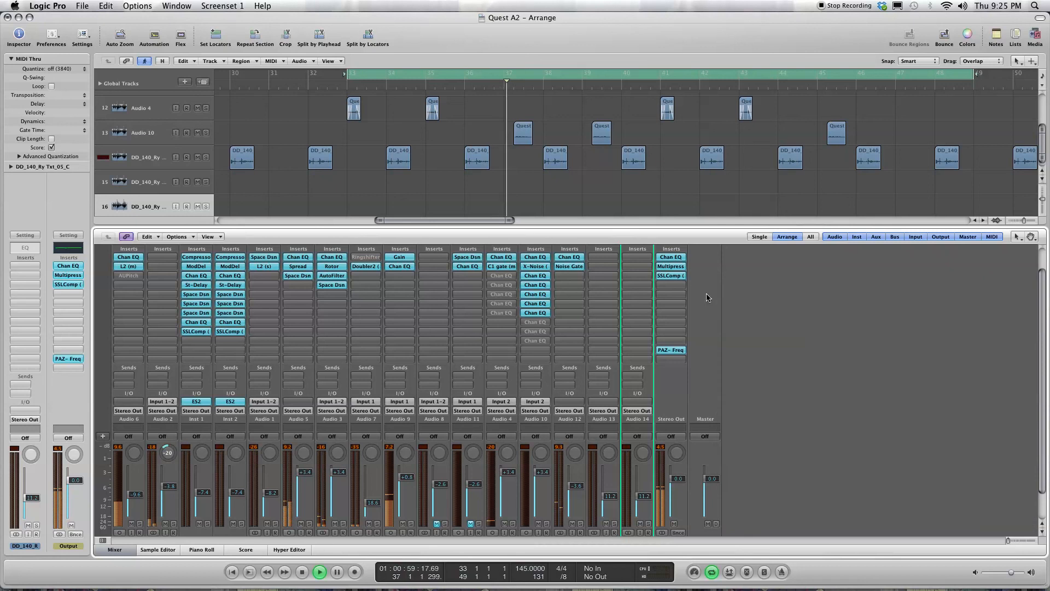
Step: Check the mix's output level in the Output channel's PAZ-Frequency analyzer and close its window again
click(663, 285)
mouse_move(691, 367)
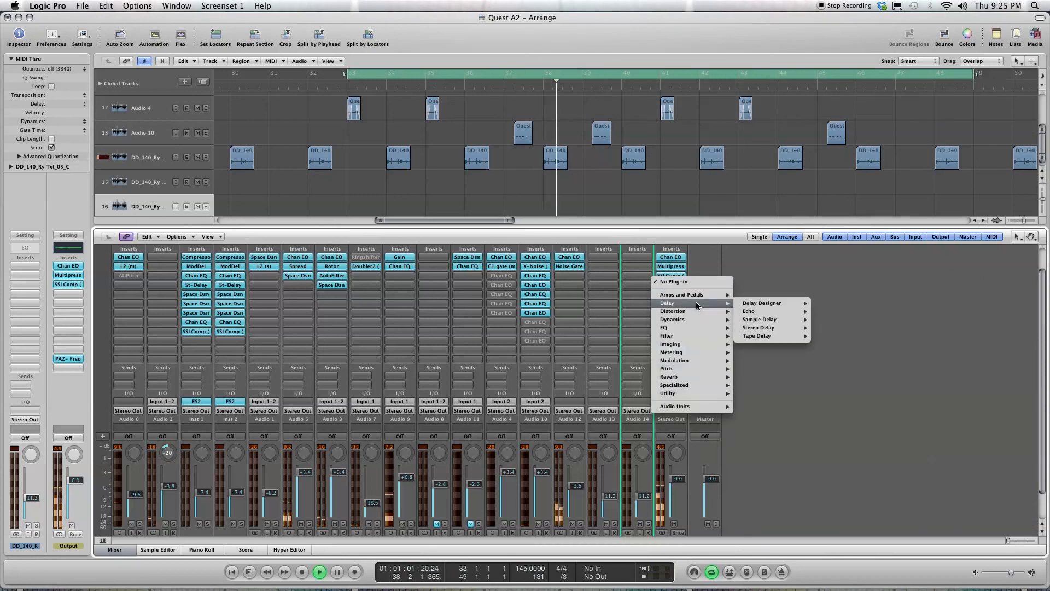
click(663, 466)
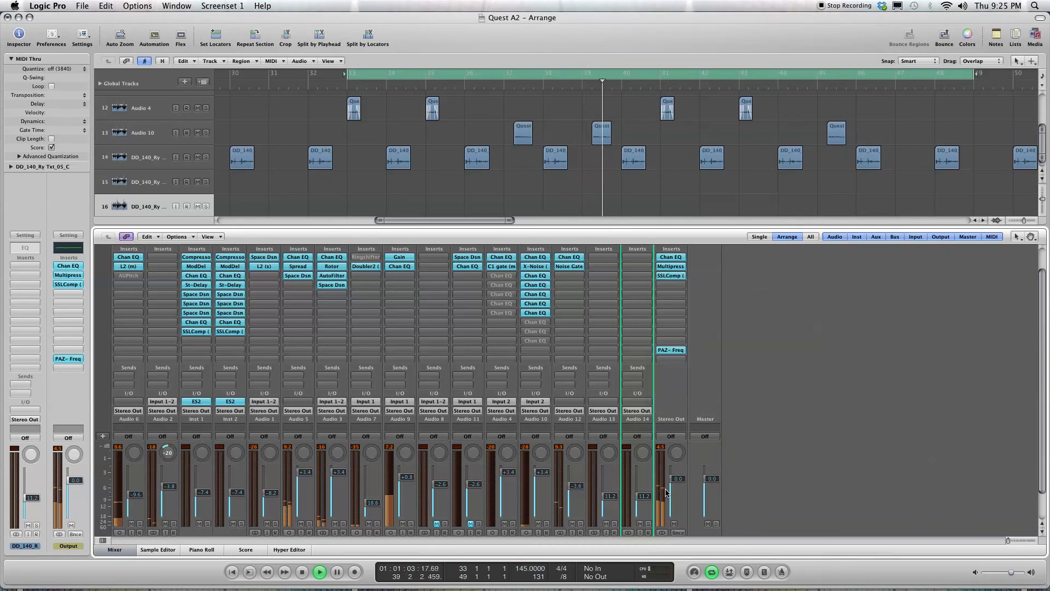
key(x)
key(x)
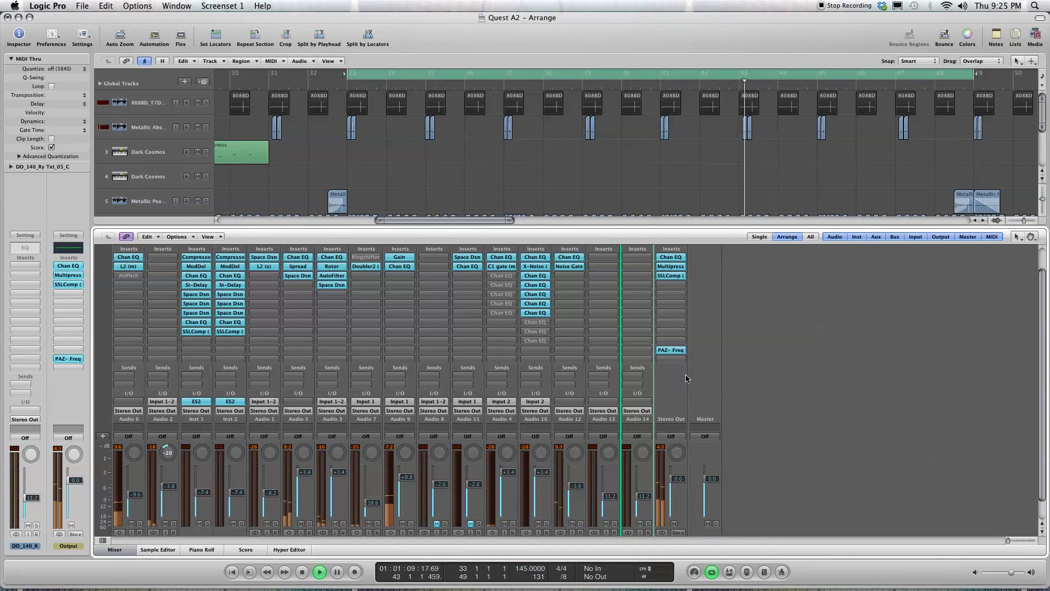
click(671, 349)
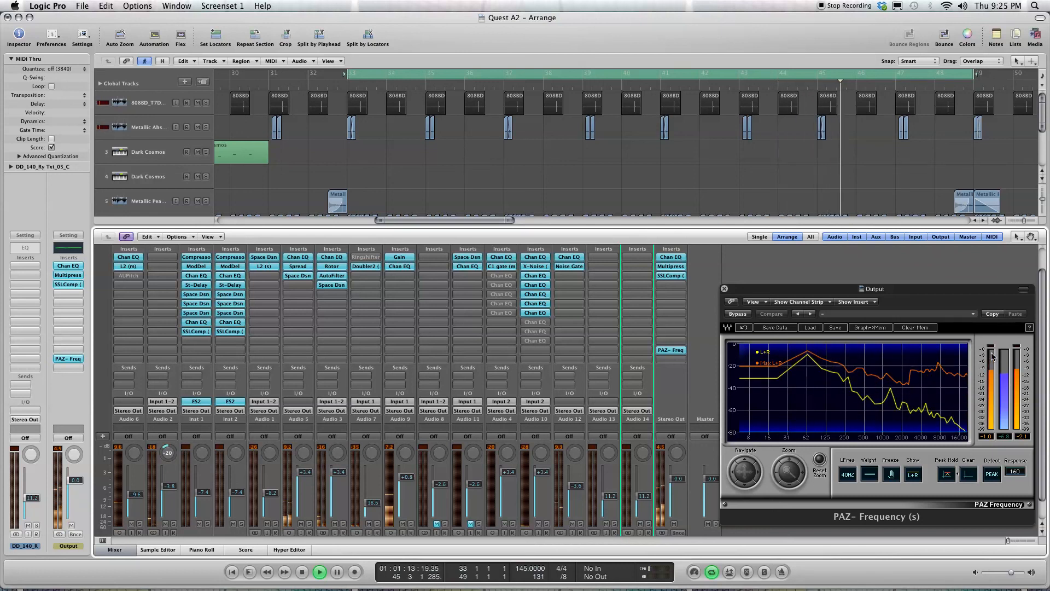
click(725, 289)
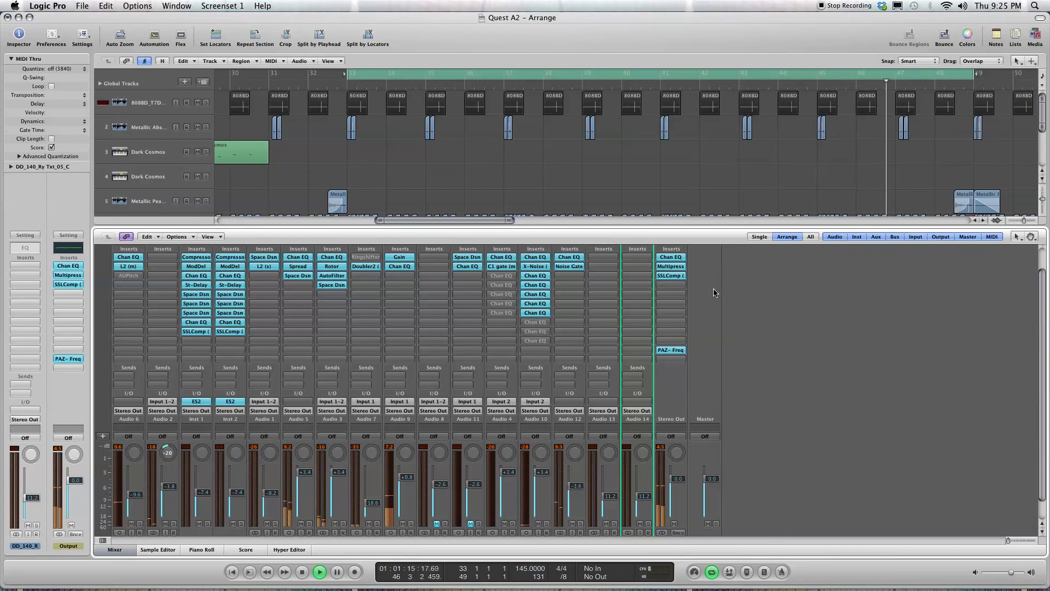
Step: Insert a stereo Waves L2 below the SSLComp on the Output channel and move its window over the mixer
click(665, 285)
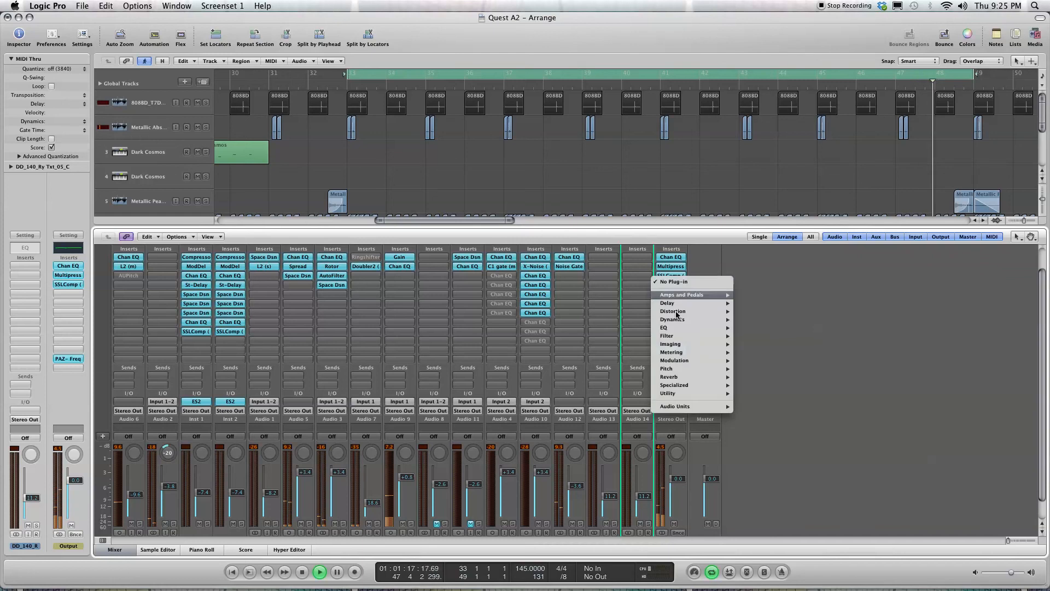
mouse_move(702, 409)
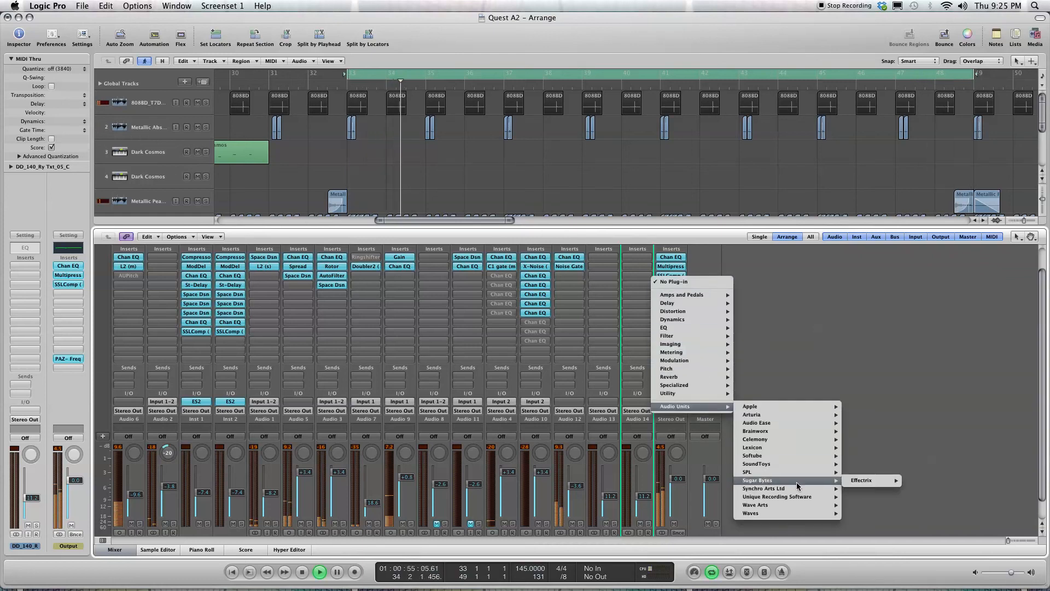
mouse_move(821, 513)
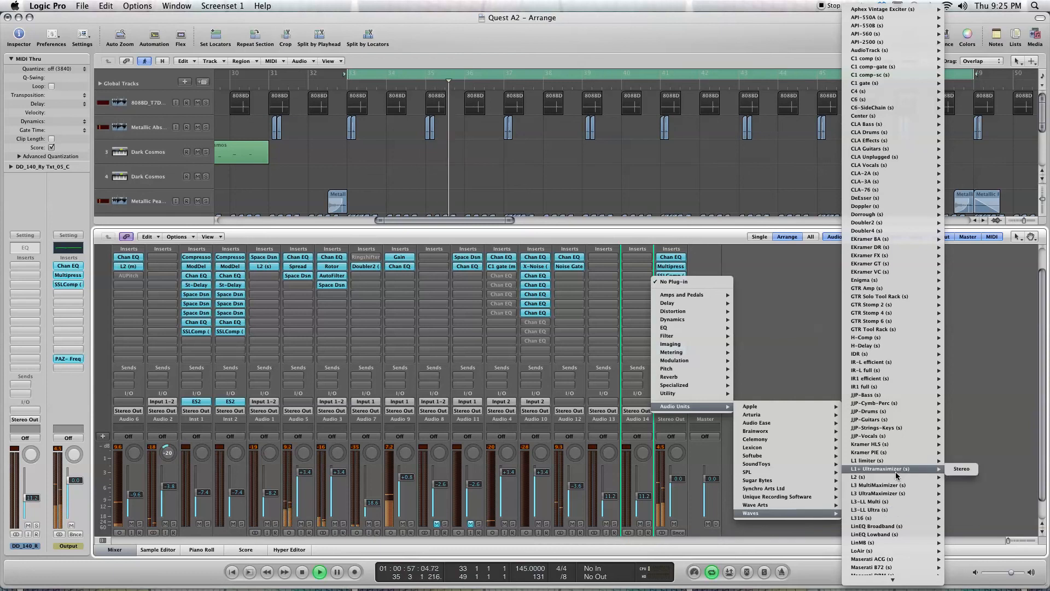
mouse_move(909, 477)
click(961, 477)
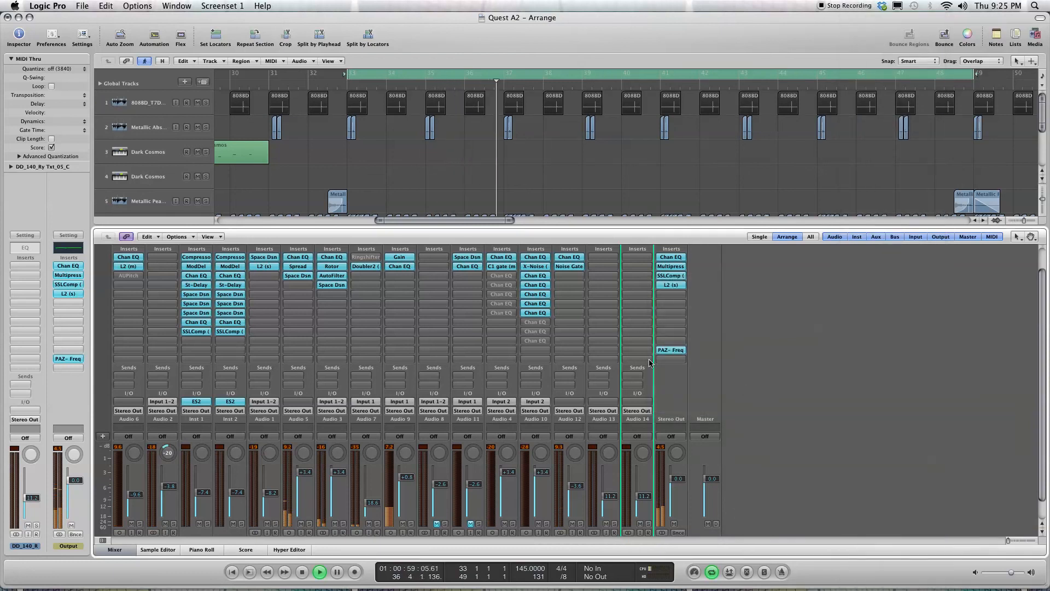
drag(167, 46, 395, 243)
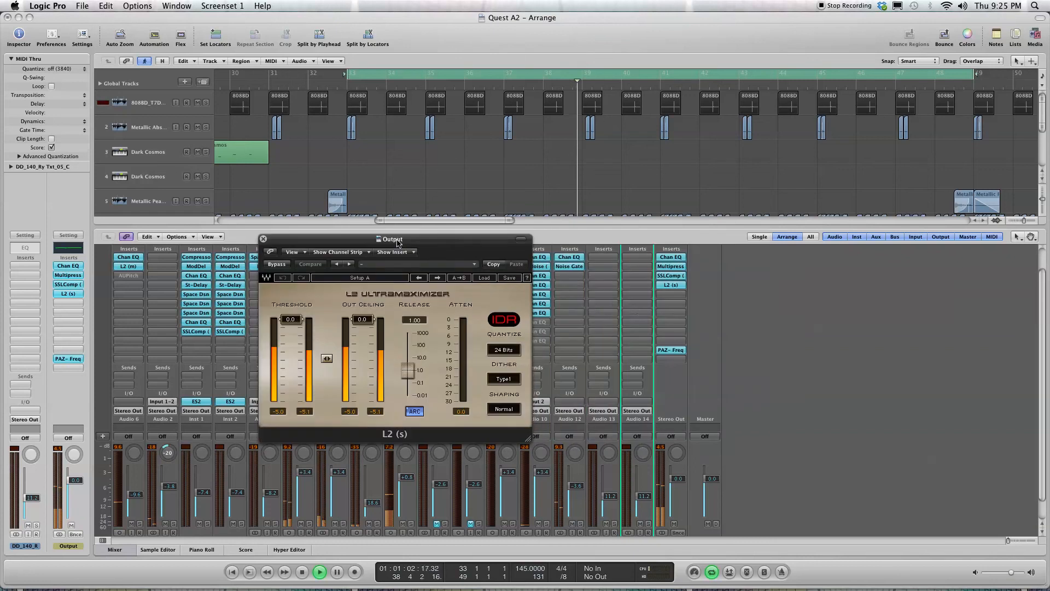
Step: Reopen the Output channel's PAZ-Frequency analyzer and arrange its window side by side with the L2
click(671, 350)
drag(812, 294, 796, 260)
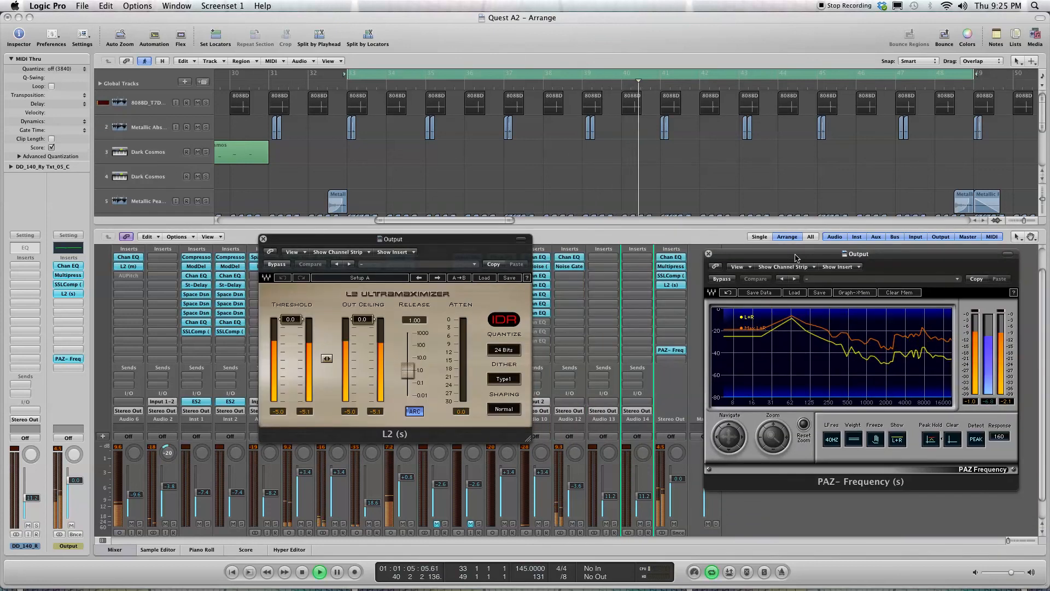
drag(432, 239, 481, 249)
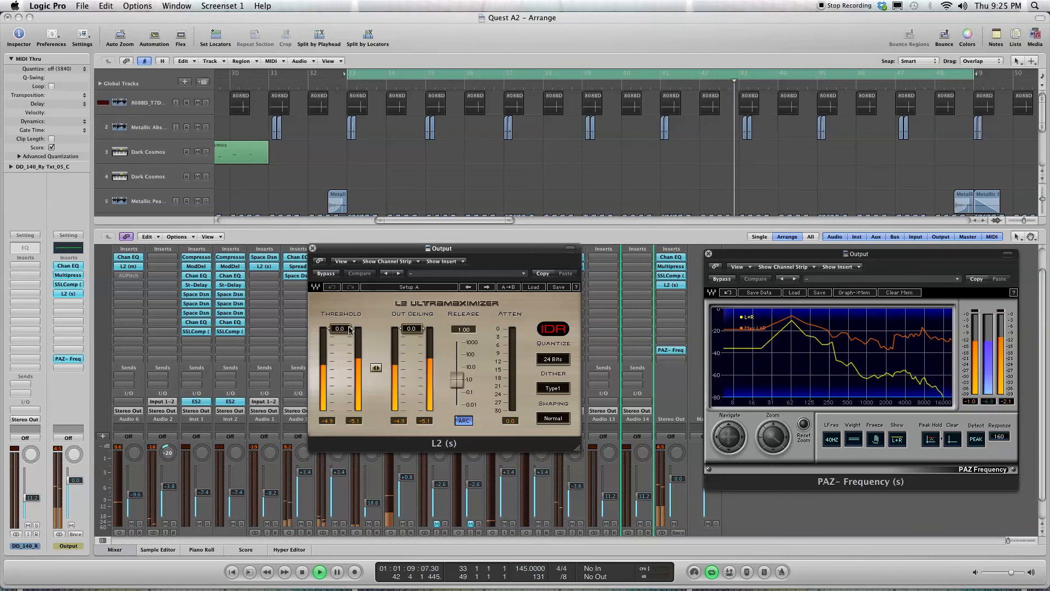
Step: Fine-tune the L2's threshold to -5.2 during playback, resetting the analyzer's clip and peak level indicators between adjustments
drag(350, 329, 350, 343)
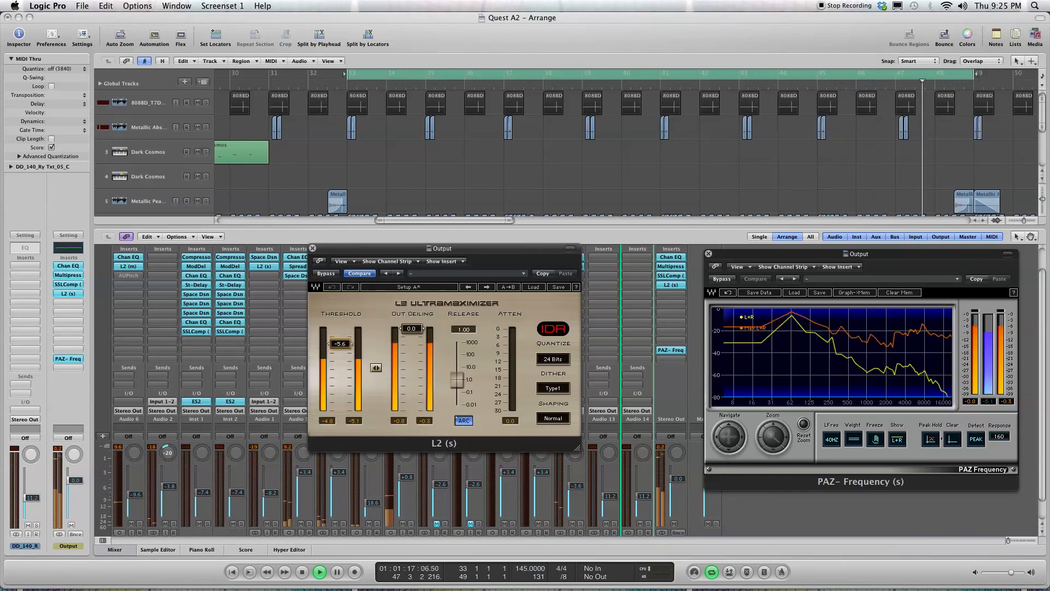
drag(350, 344, 349, 344)
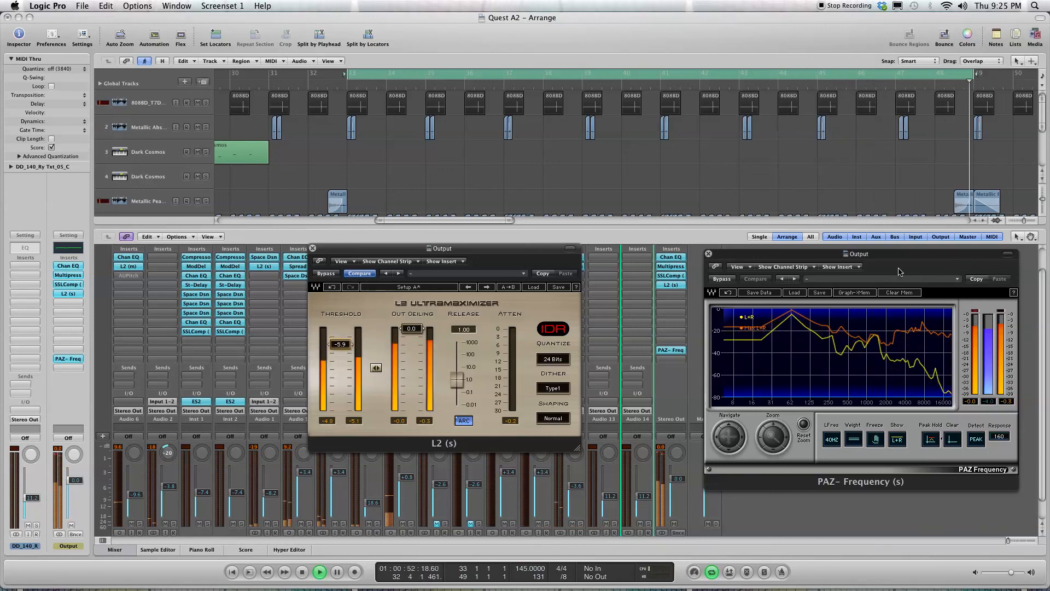
click(1005, 317)
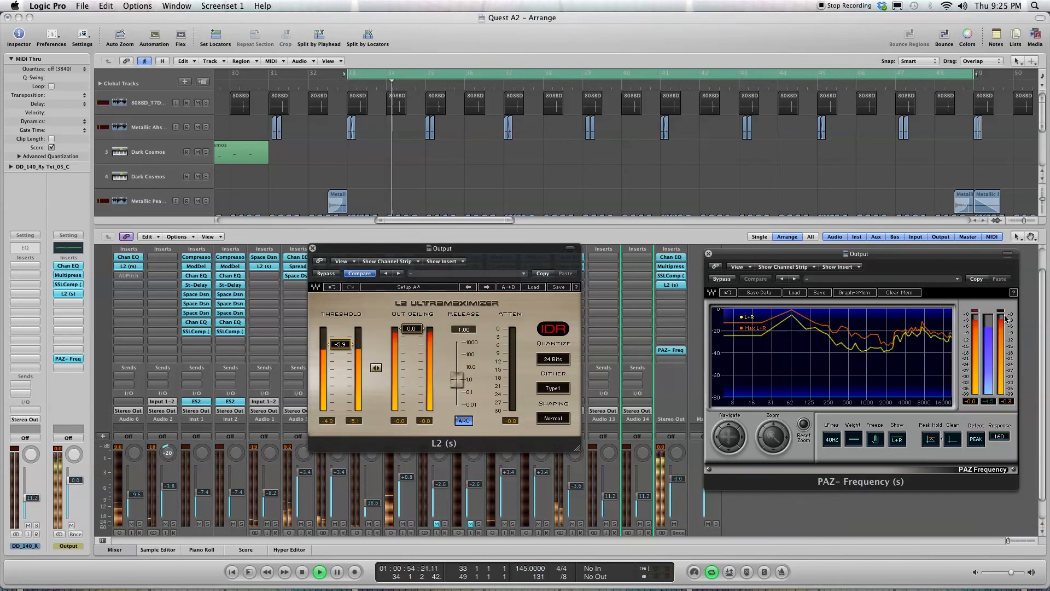
click(342, 345)
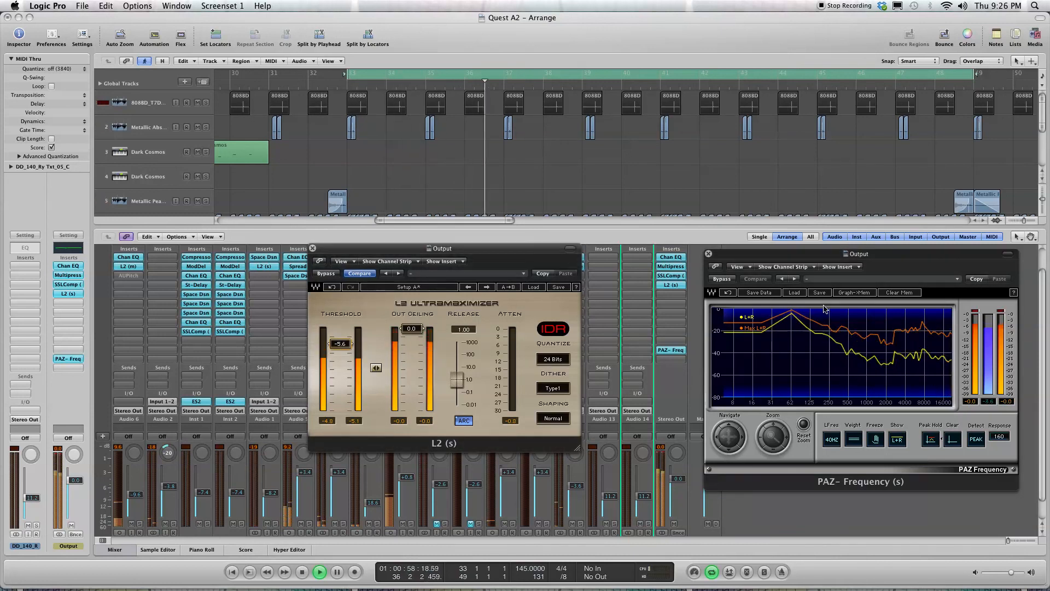
click(978, 313)
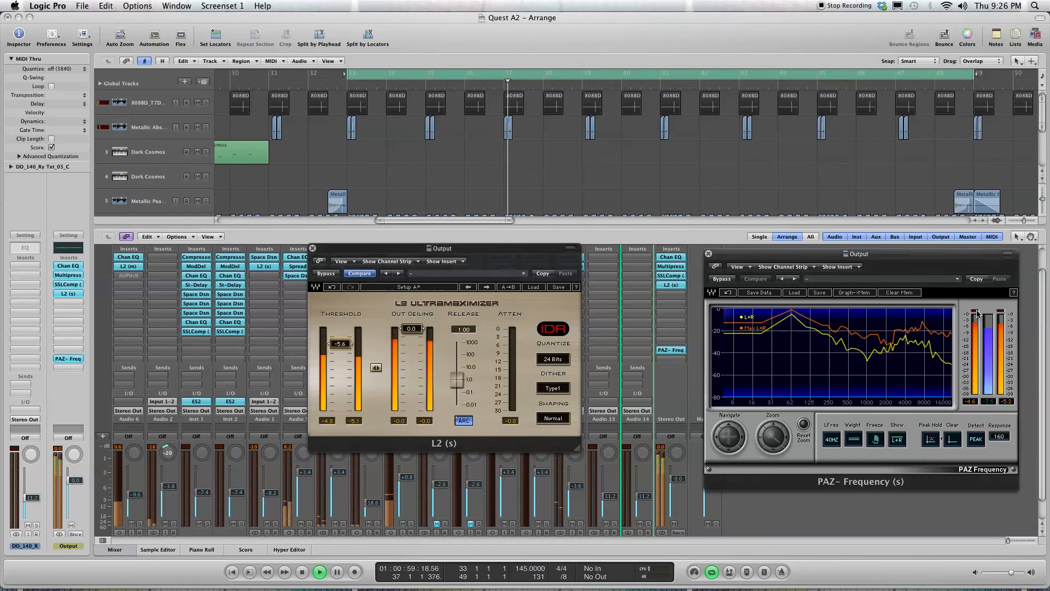
click(1009, 312)
click(329, 343)
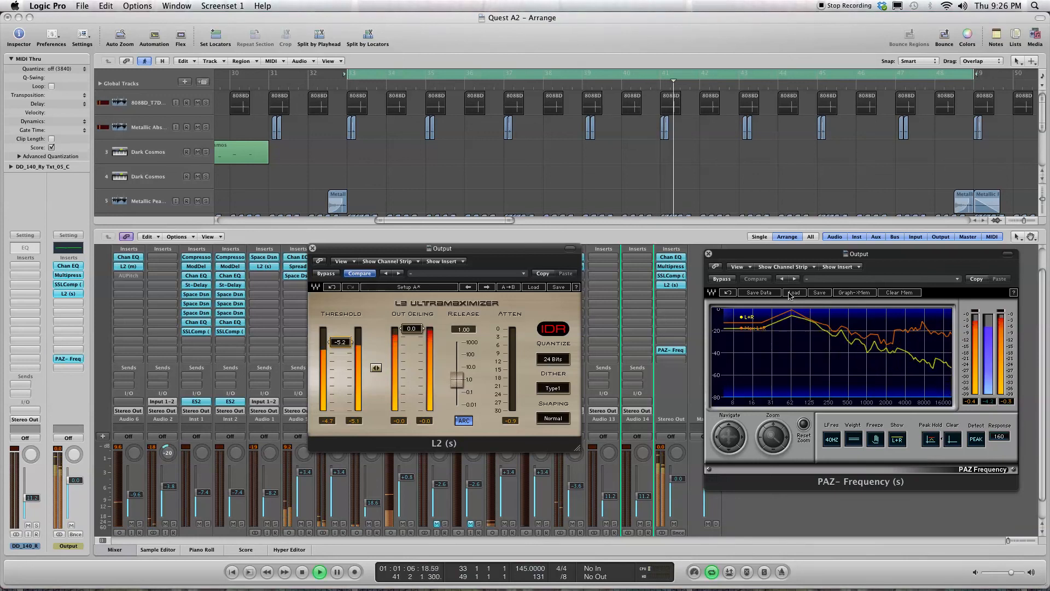
click(978, 314)
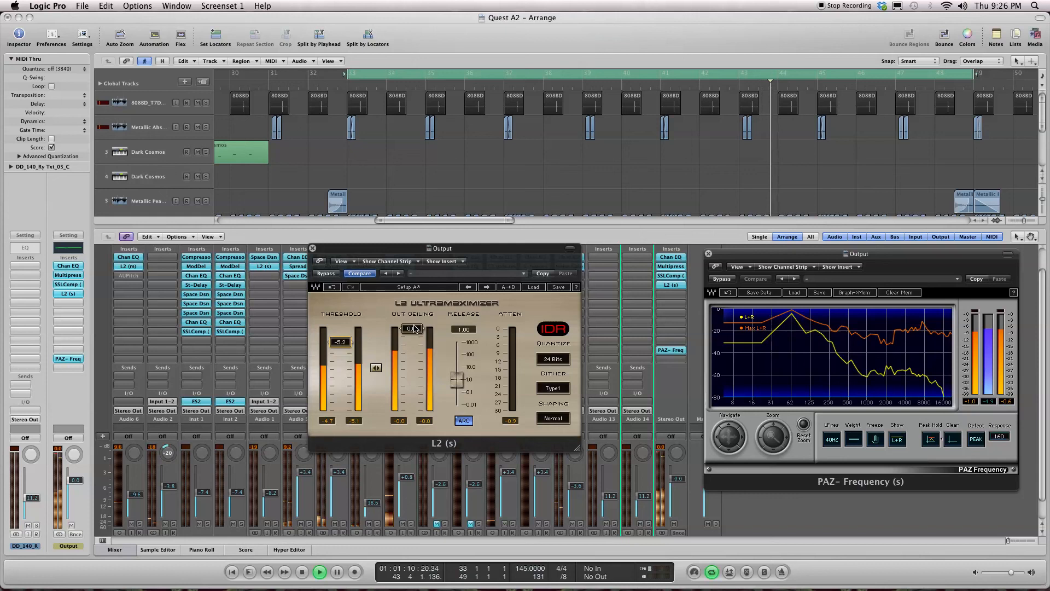
Step: Sweep the L2's output ceiling down to -30.0 and back up to -0.3, and clear the analyzer's memory
drag(415, 328, 415, 330)
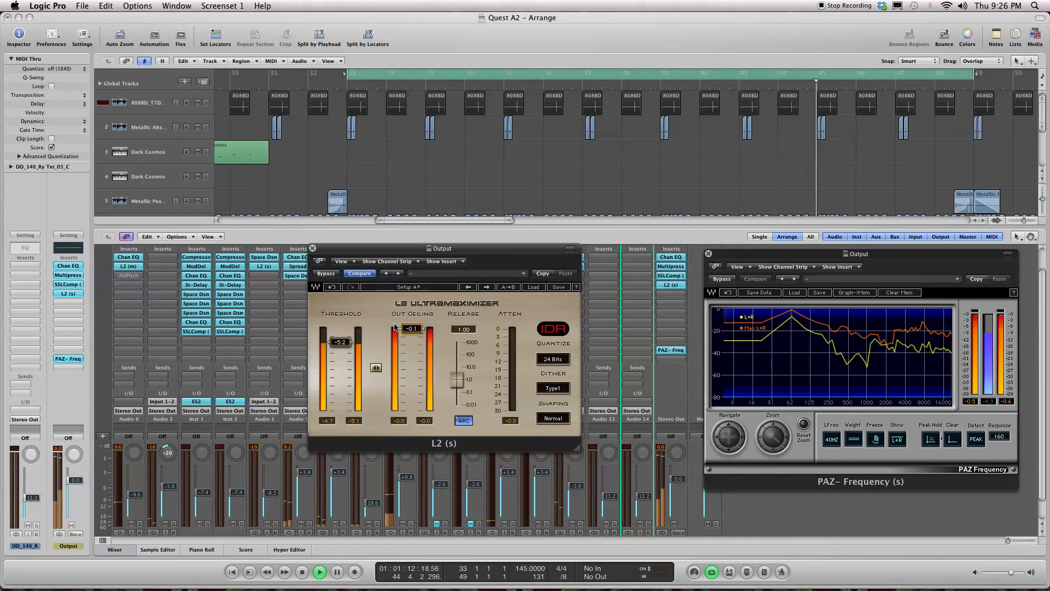
drag(412, 328, 411, 409)
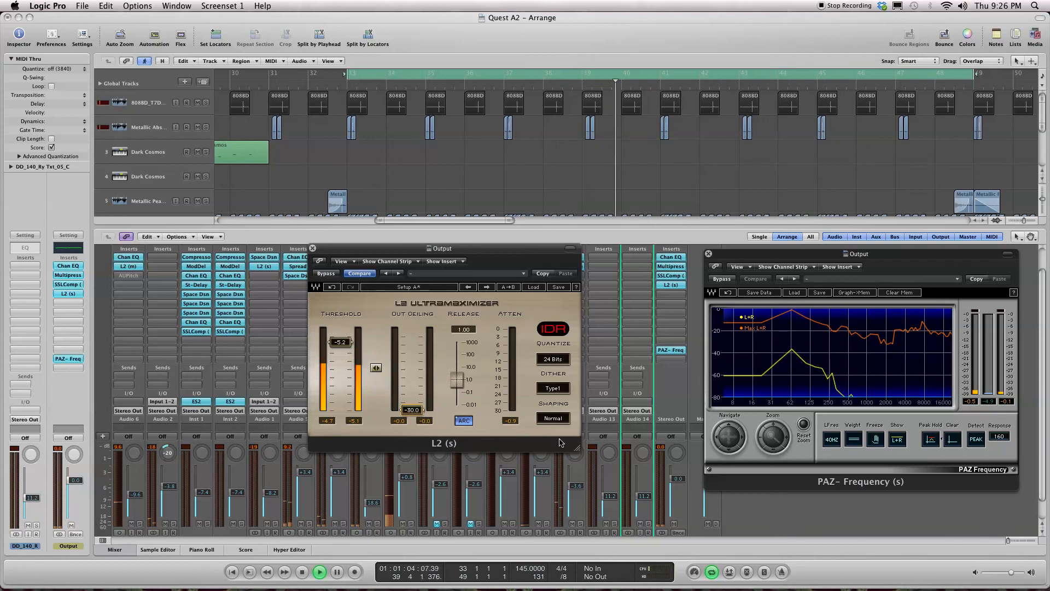
drag(411, 410, 411, 329)
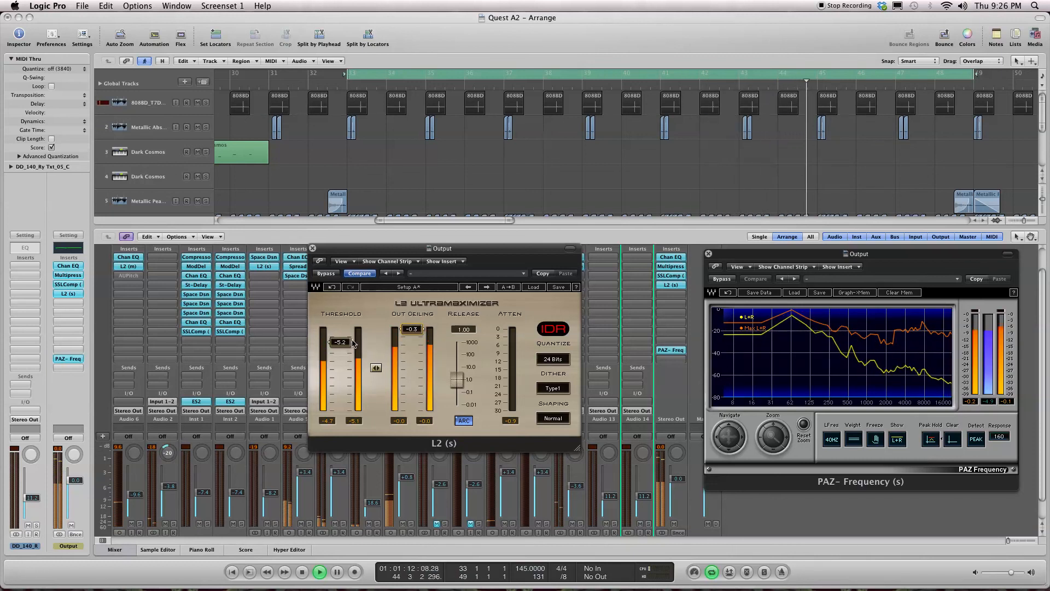
click(903, 293)
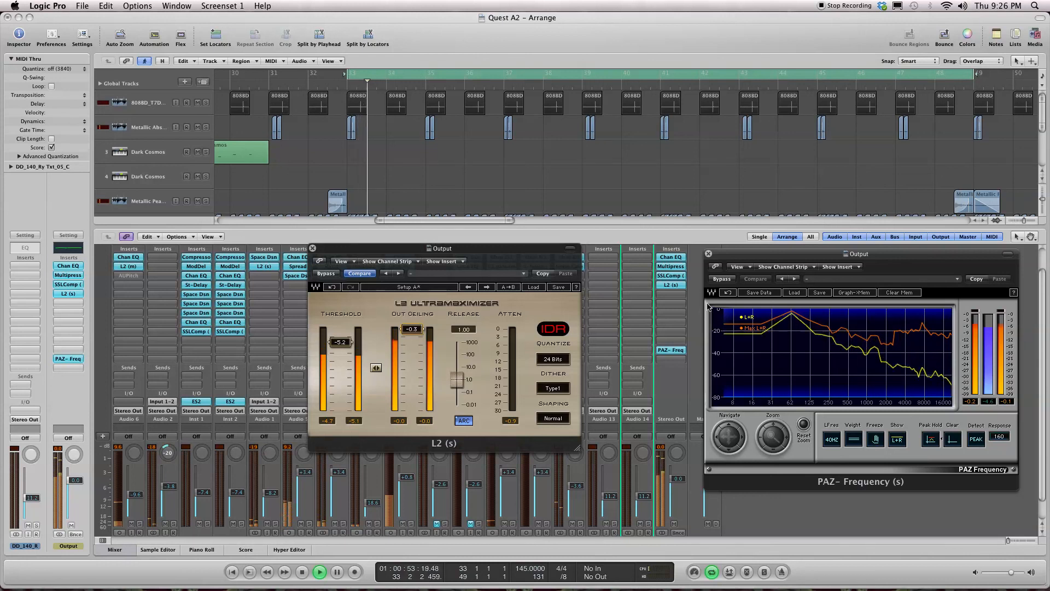
Step: Close the L2 and PAZ-Frequency windows, look over the channel strips, hide the mixer and stop playback
click(313, 248)
click(709, 254)
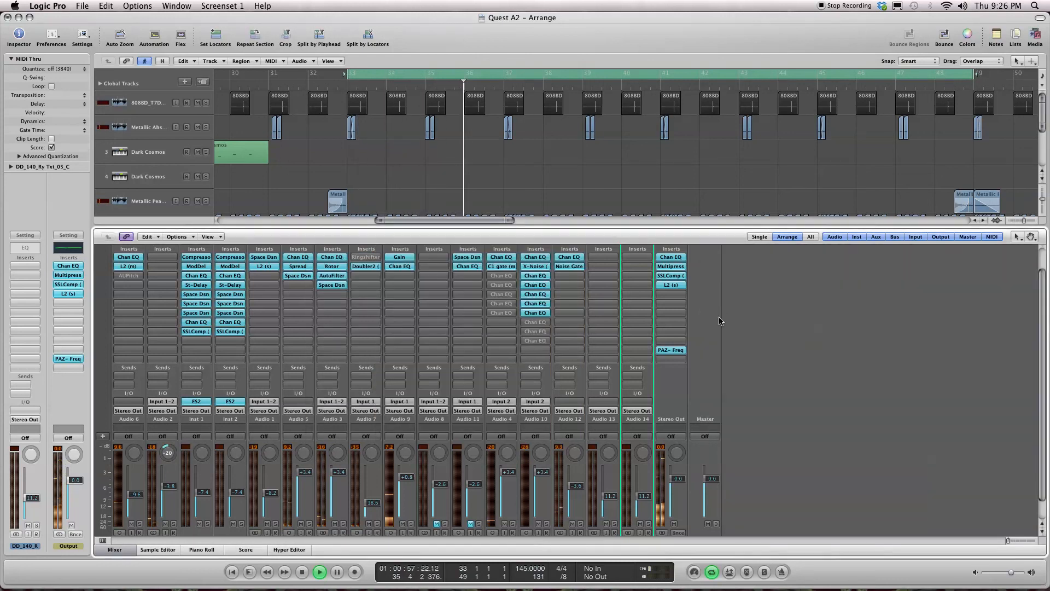
scroll(716, 345, down, 1)
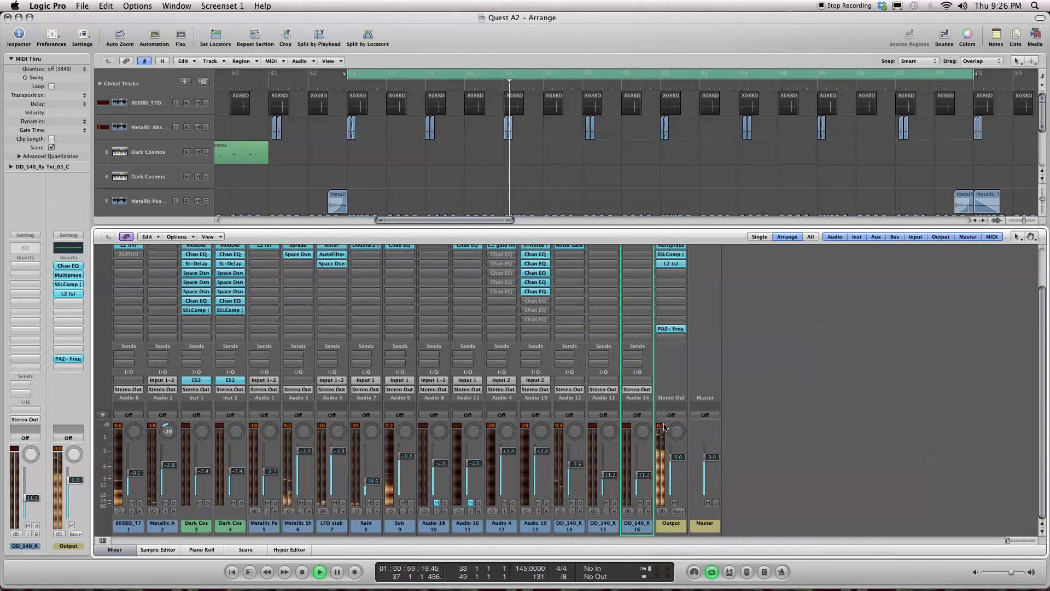
scroll(657, 406, up, 1)
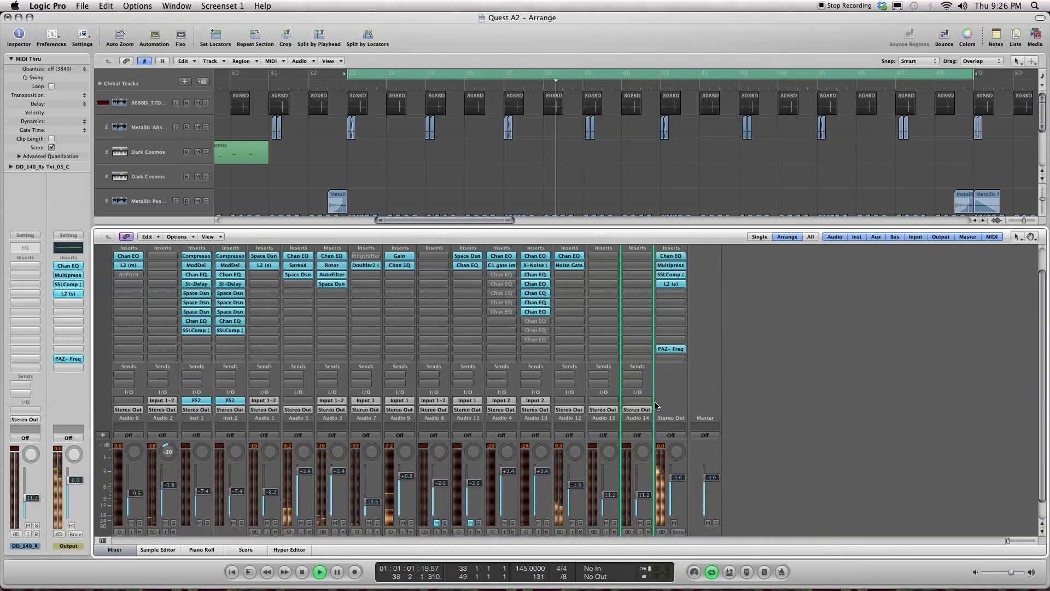
key(x)
key(space)
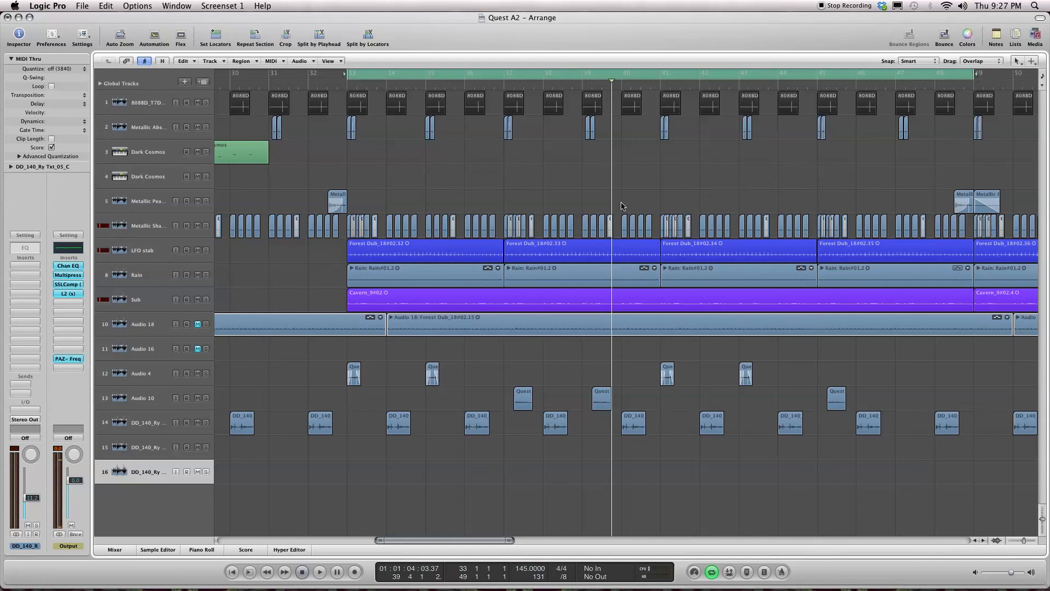
Step: Show the whole arrangement, turn off cycle mode and return the playhead to the project start
scroll(560, 229, down, 10)
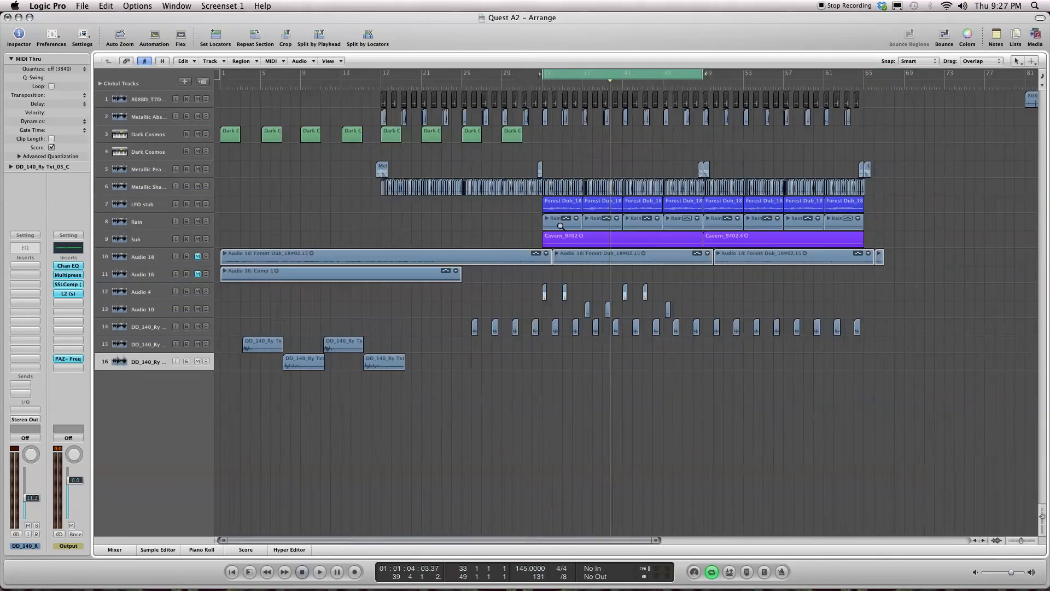
key(/)
key(Return)
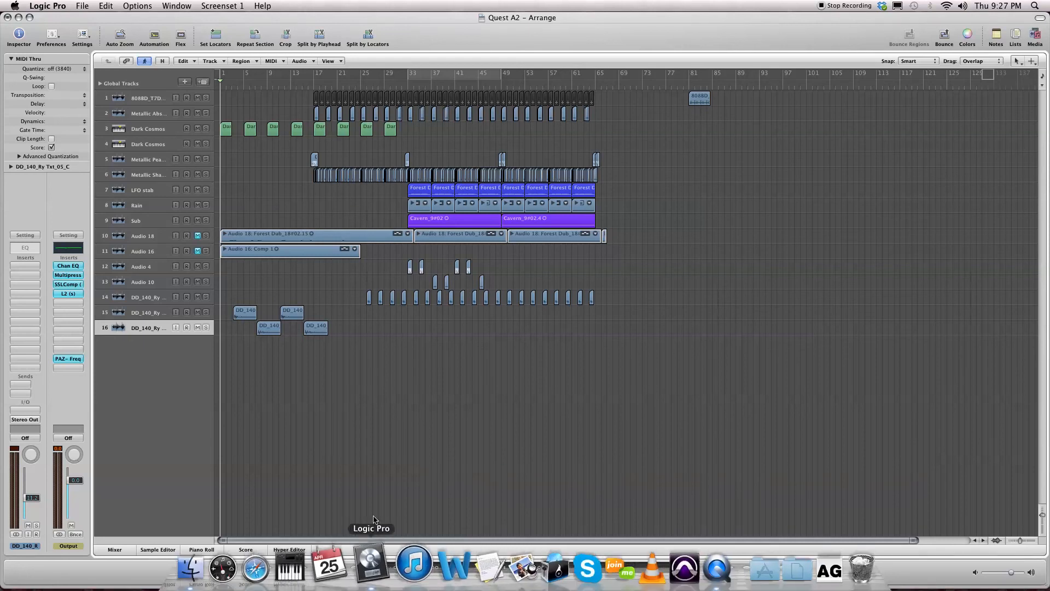
Step: Close the Quest A2 project and return to the desktop
key(super+q)
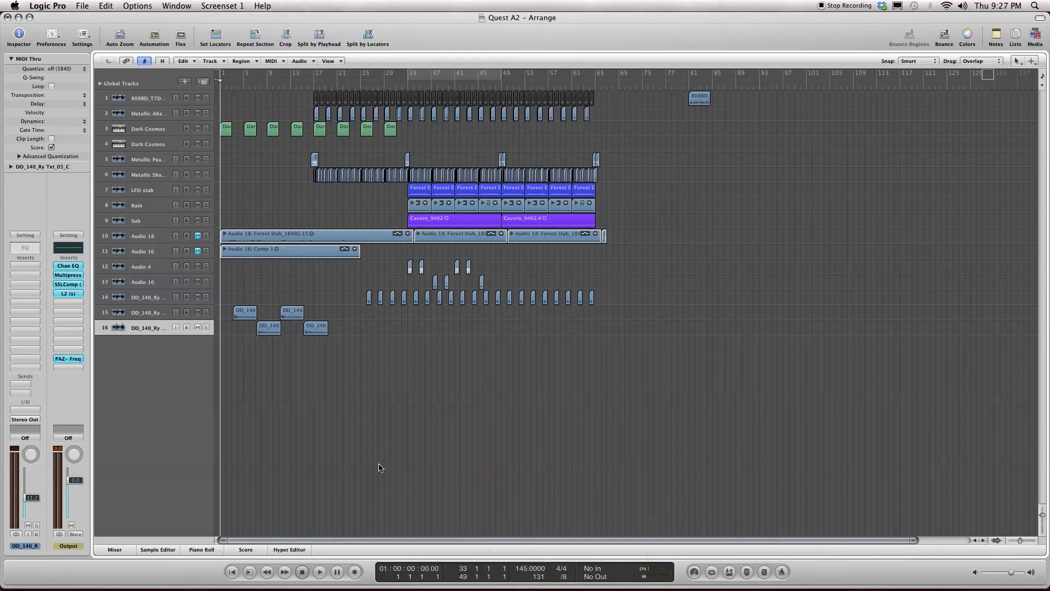
click(606, 200)
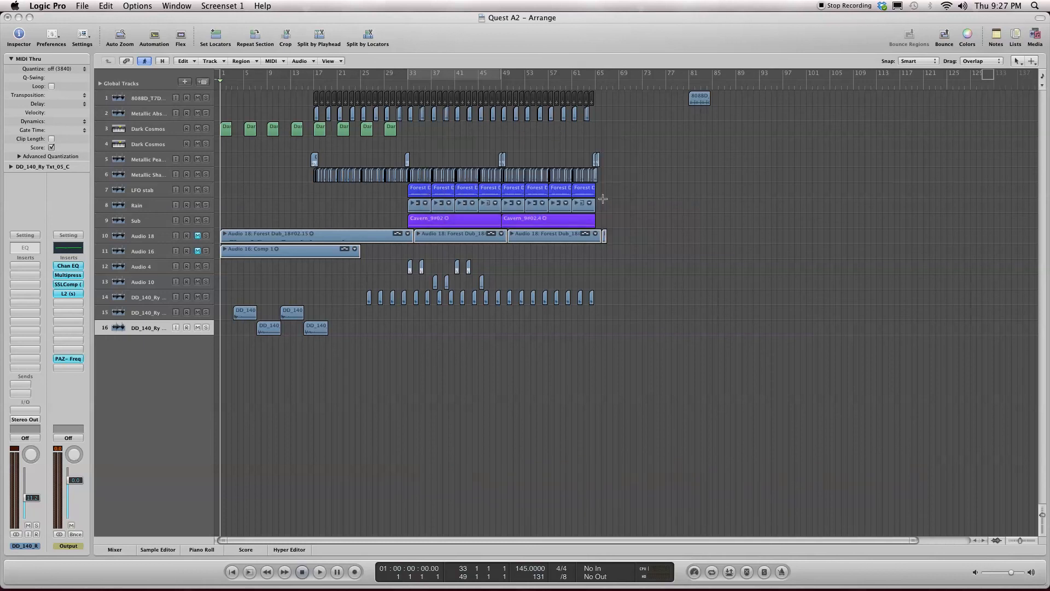
click(323, 102)
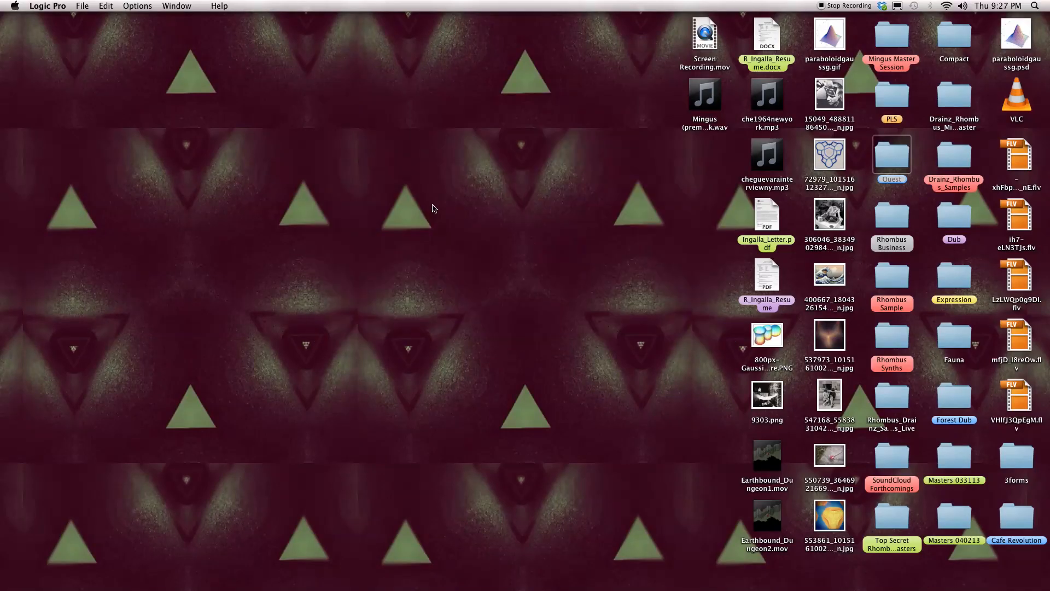